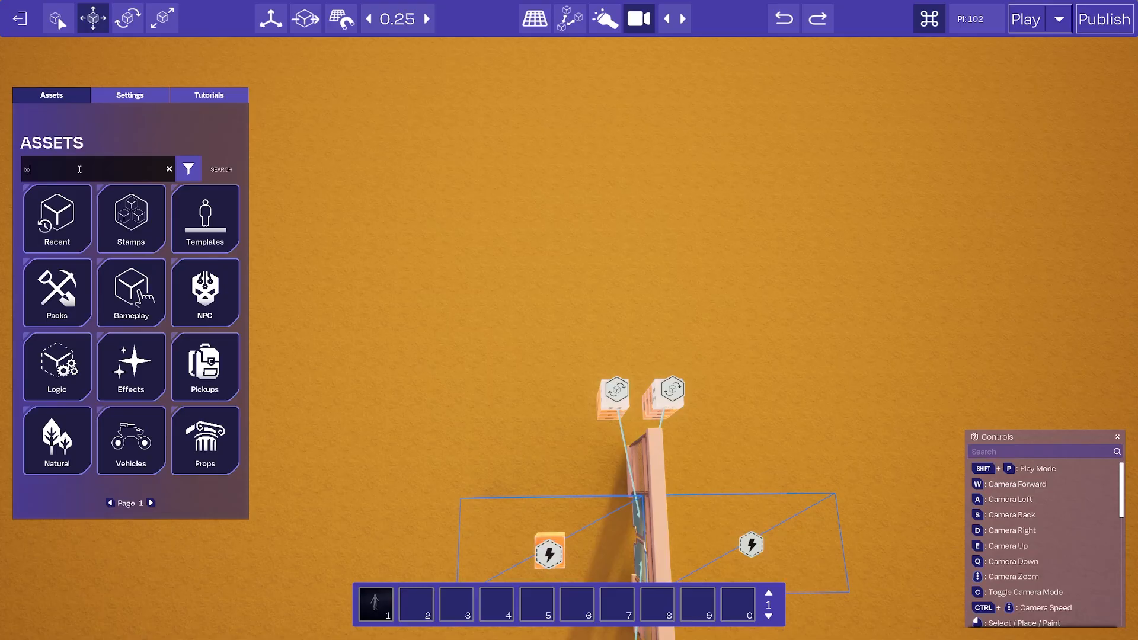
Step: Place three Boolean nodes in a row near the end of the door frame and search the assets for toggle
left_click(131, 217)
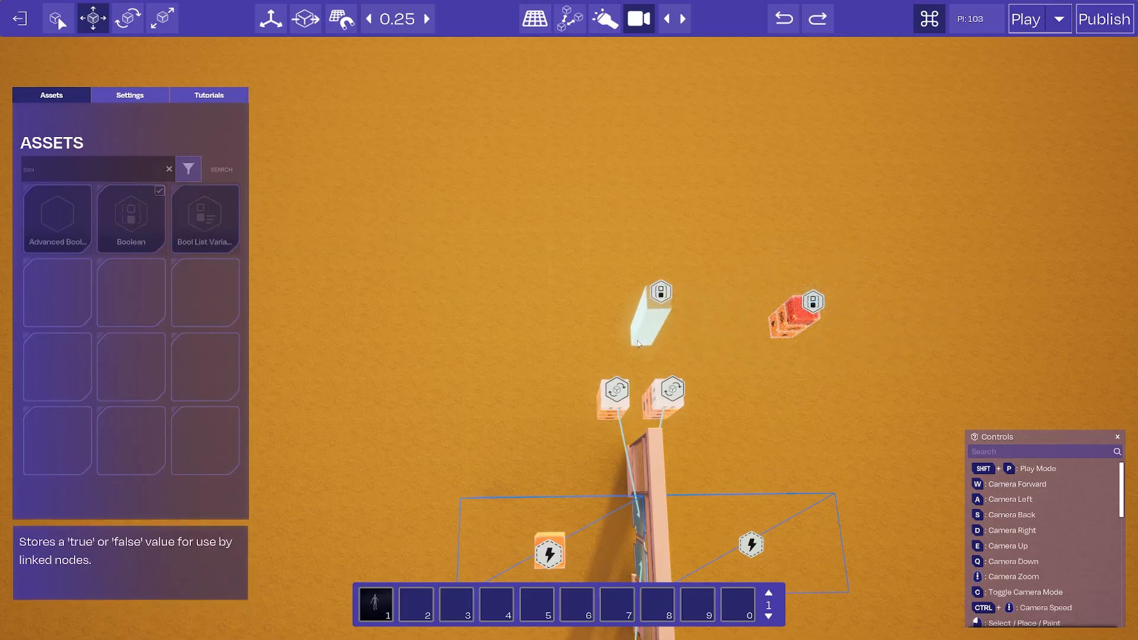
left_click(499, 335)
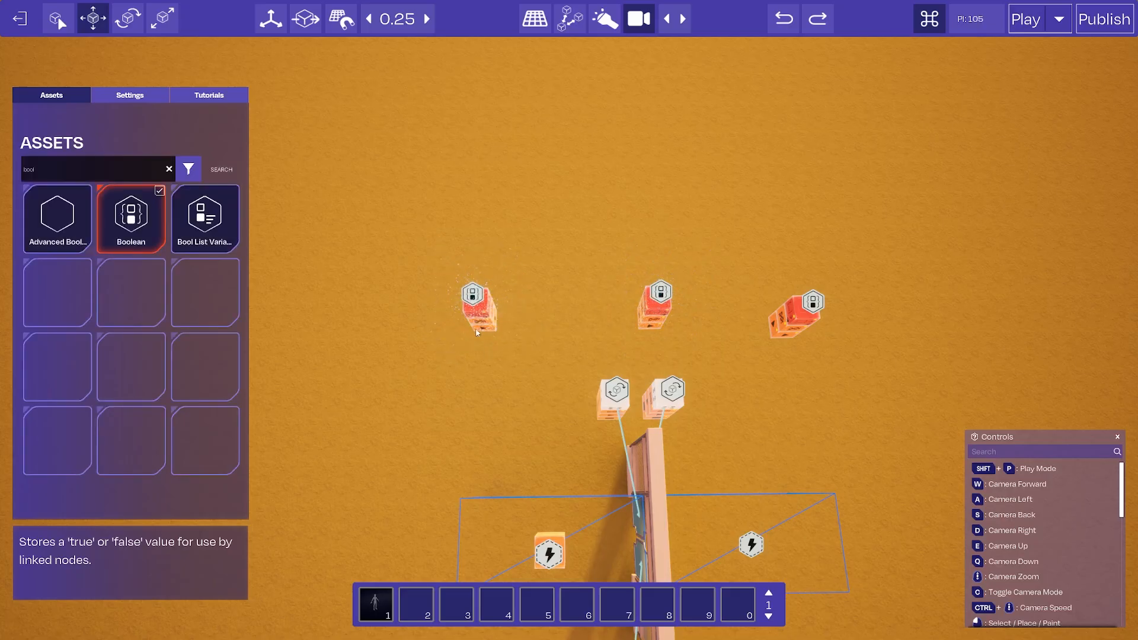
left_click(89, 171)
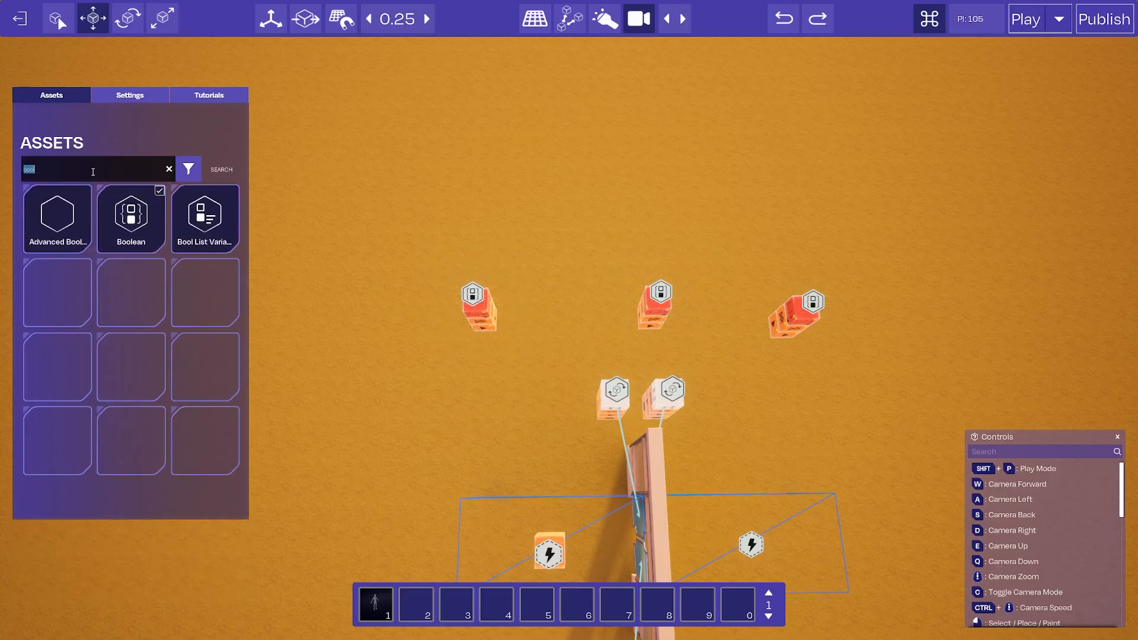
type("toggle")
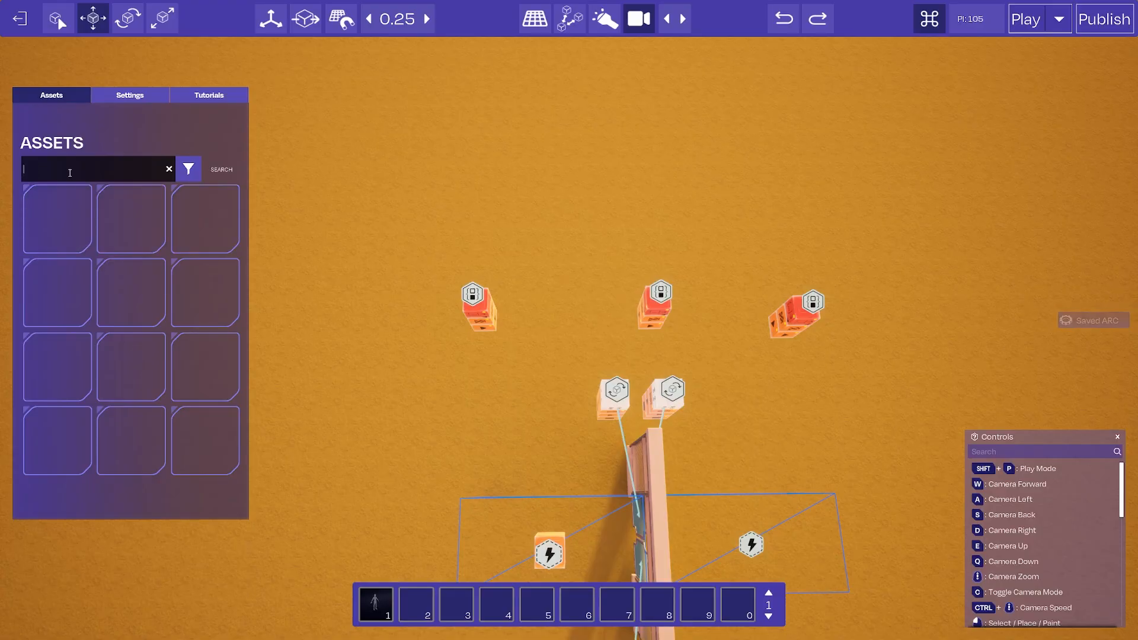
Step: Shift the middle Boolean node and one outer Boolean node along the X axis near the door
right_click_drag(804, 390, 610, 410)
key("s")
left_click(610, 410)
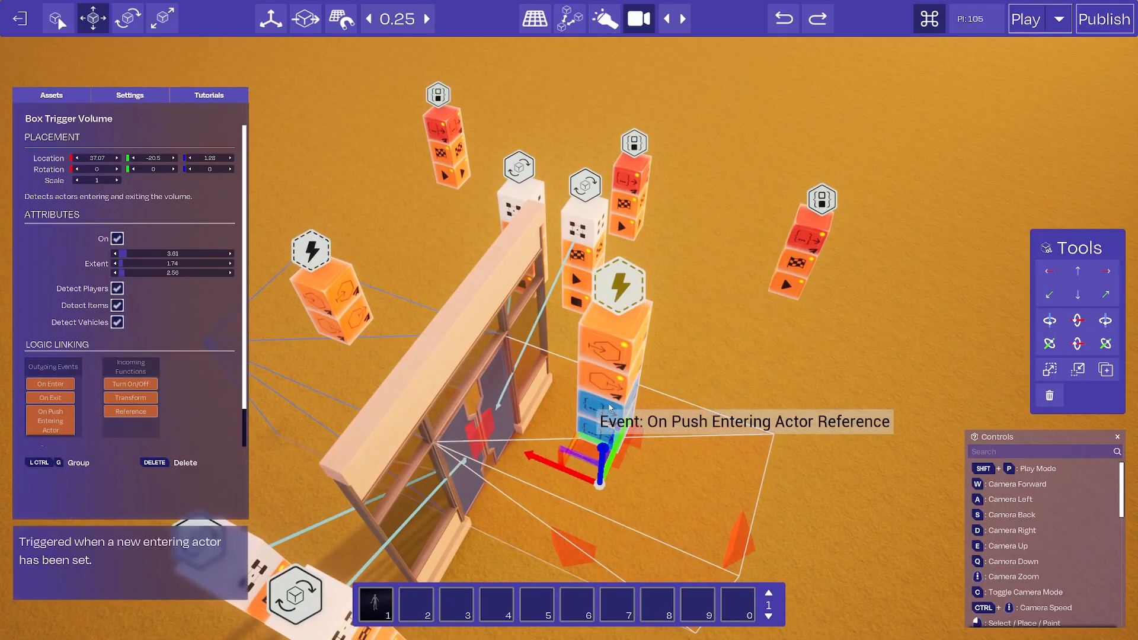
right_click_drag(603, 390, 619, 323)
left_click(620, 324)
left_click_drag(567, 320, 519, 303)
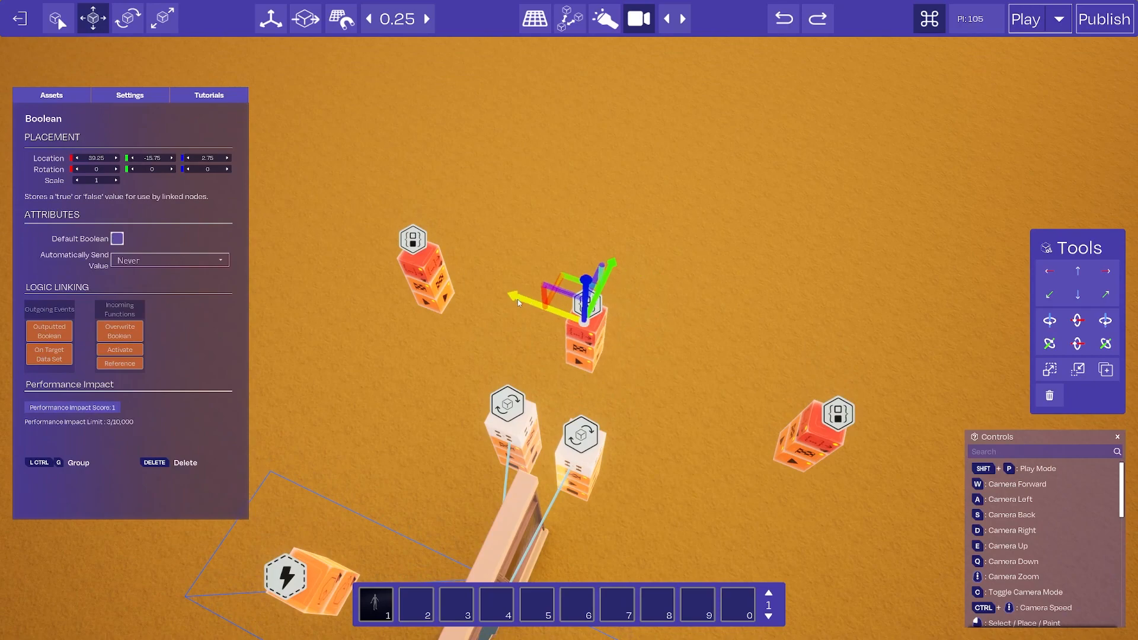
left_click(814, 435)
left_click_drag(770, 408, 694, 377)
Step: Move the other outer Boolean node along the X axis toward the middle one
right_click_drag(693, 377, 568, 415)
key("d")
left_click(647, 71)
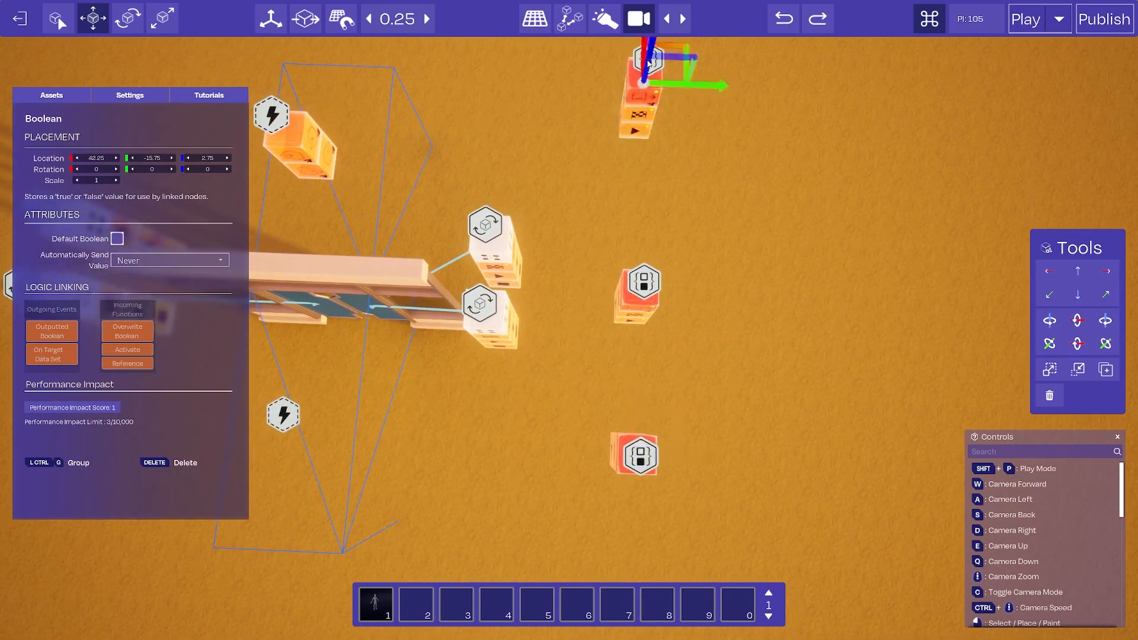
key("e")
left_click_drag(647, 102, 651, 254)
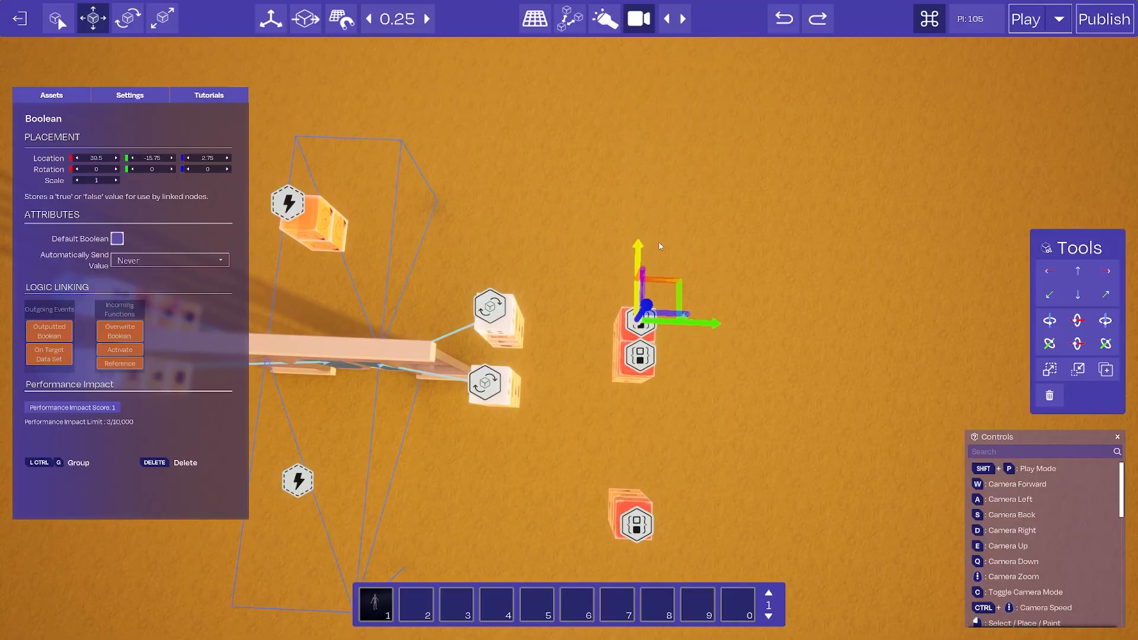
Step: Duplicate the middle Boolean node along the X axis to make a row of four beside the door
left_click(649, 363)
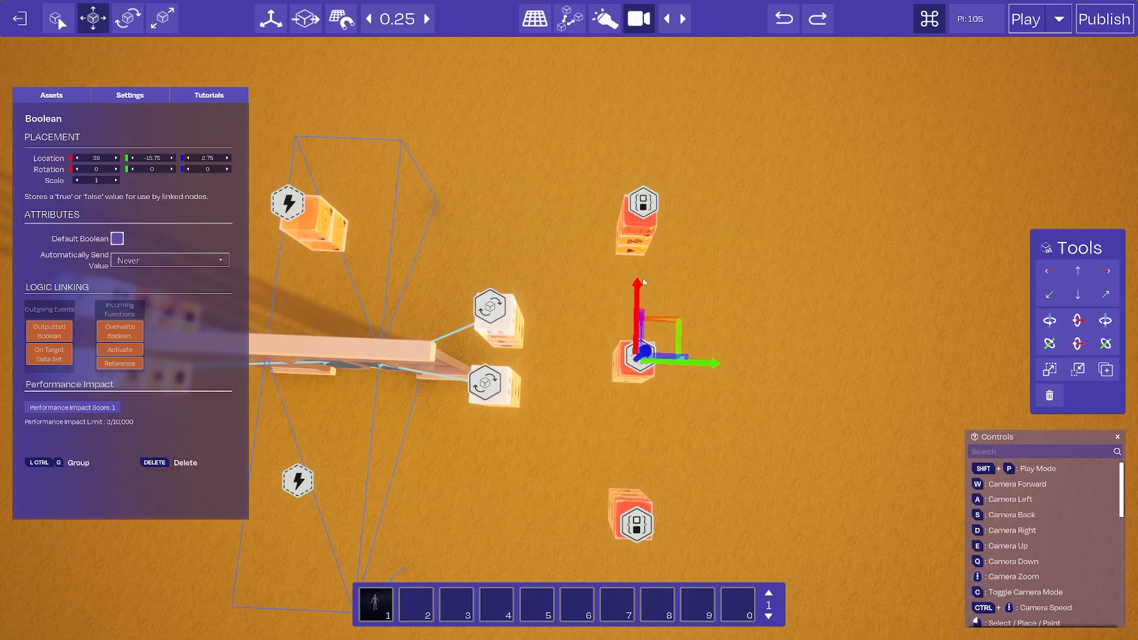
left_click_drag(642, 290, 640, 258, "alt")
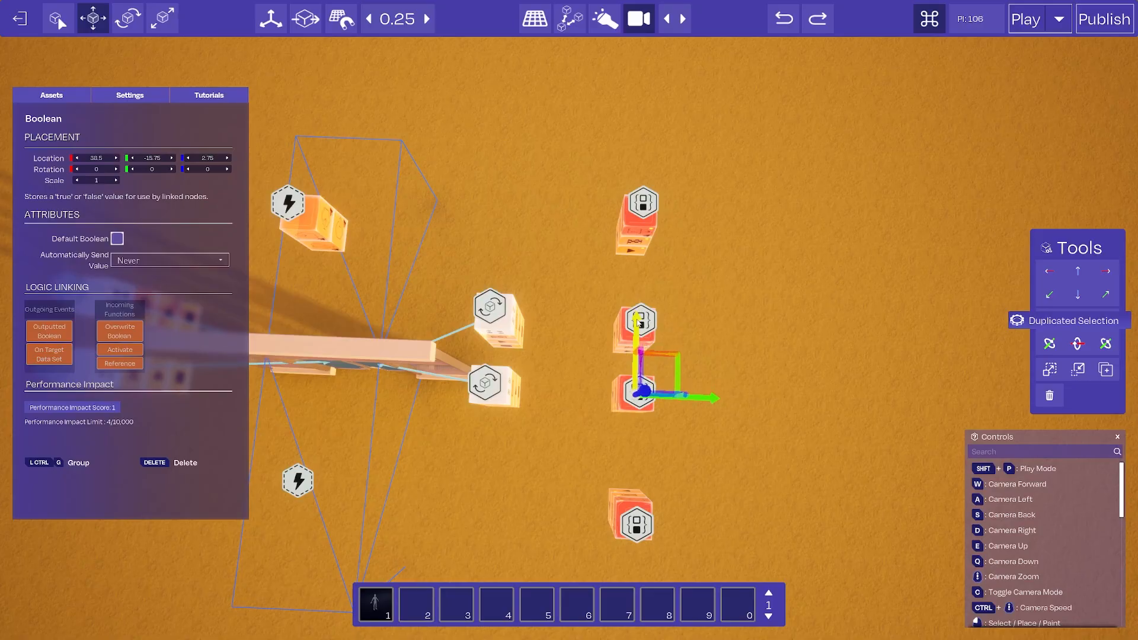
left_click(645, 321)
left_click(740, 368)
Step: Examine the four Boolean nodes, the door's rotation nodes and trigger volumes, and the logic wired to the neighbouring door
right_click_drag(740, 367, 545, 352)
key("s")
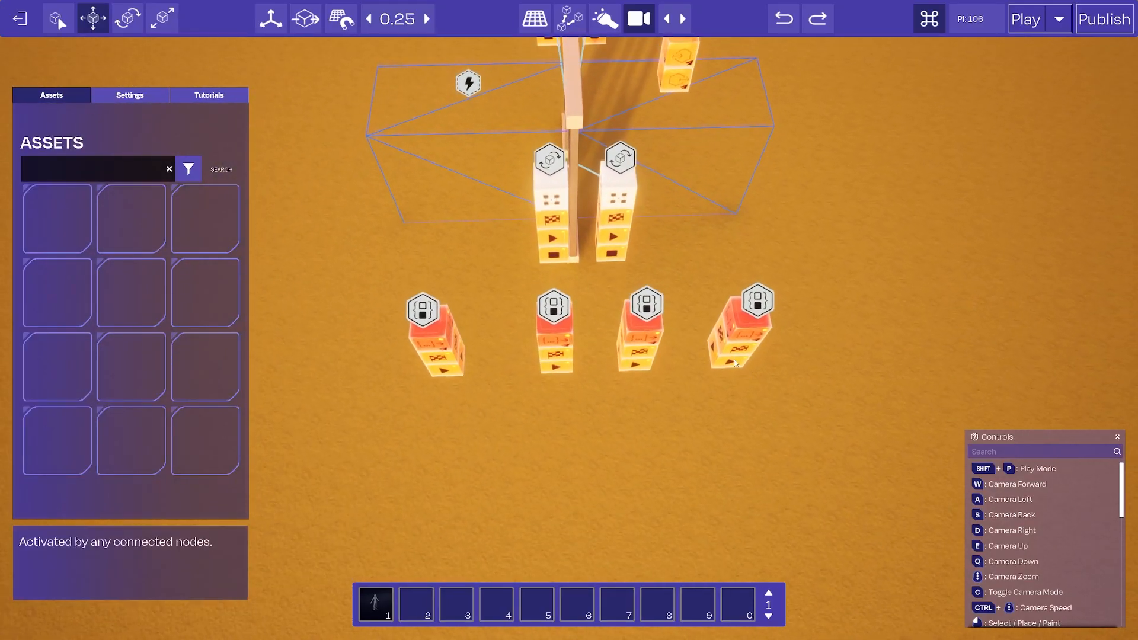
key("a")
right_click_drag(562, 253, 575, 247)
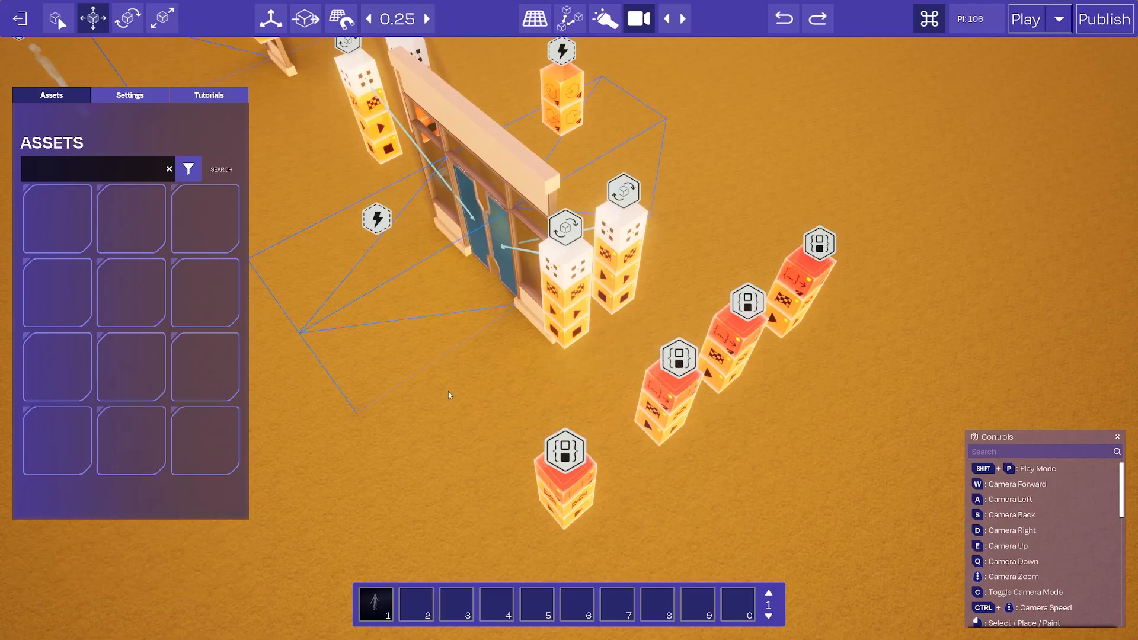
right_click_drag(448, 391, 386, 311)
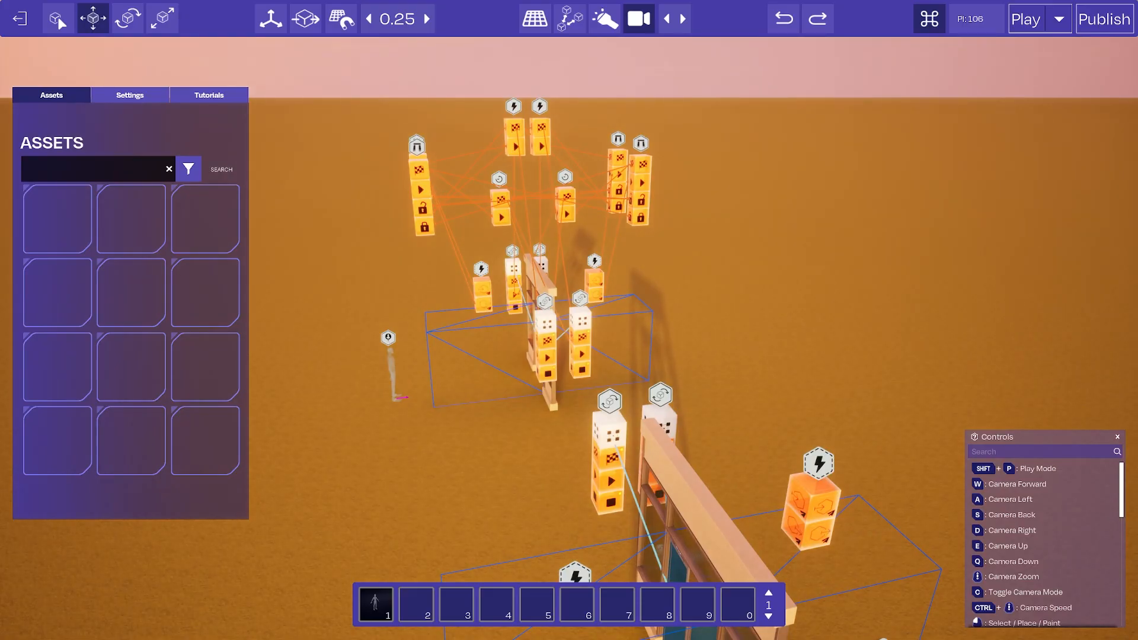
right_click_drag(385, 311, 492, 361)
key("s")
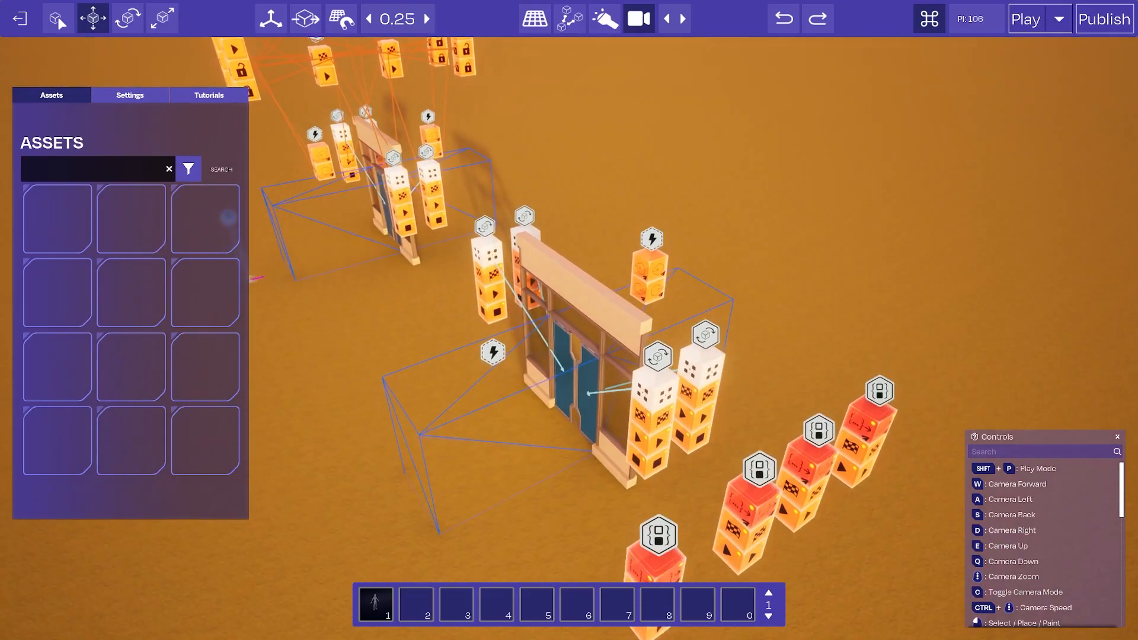
key("w")
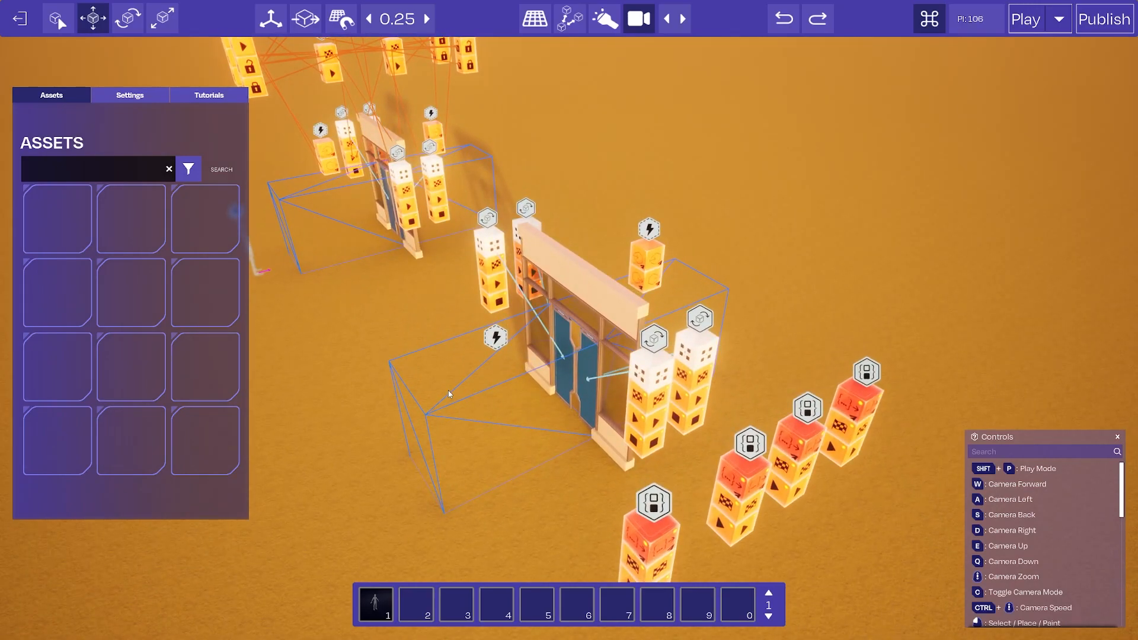
key("a")
key("e")
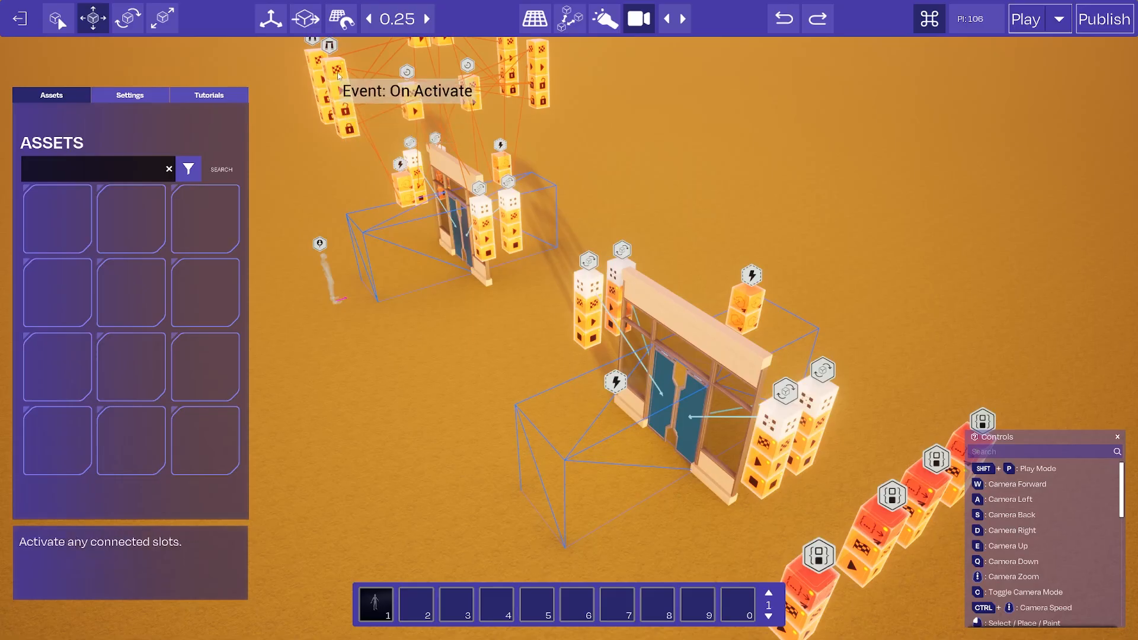
right_click_drag(341, 100, 610, 127)
right_click_drag(429, 429, 522, 430)
key("a")
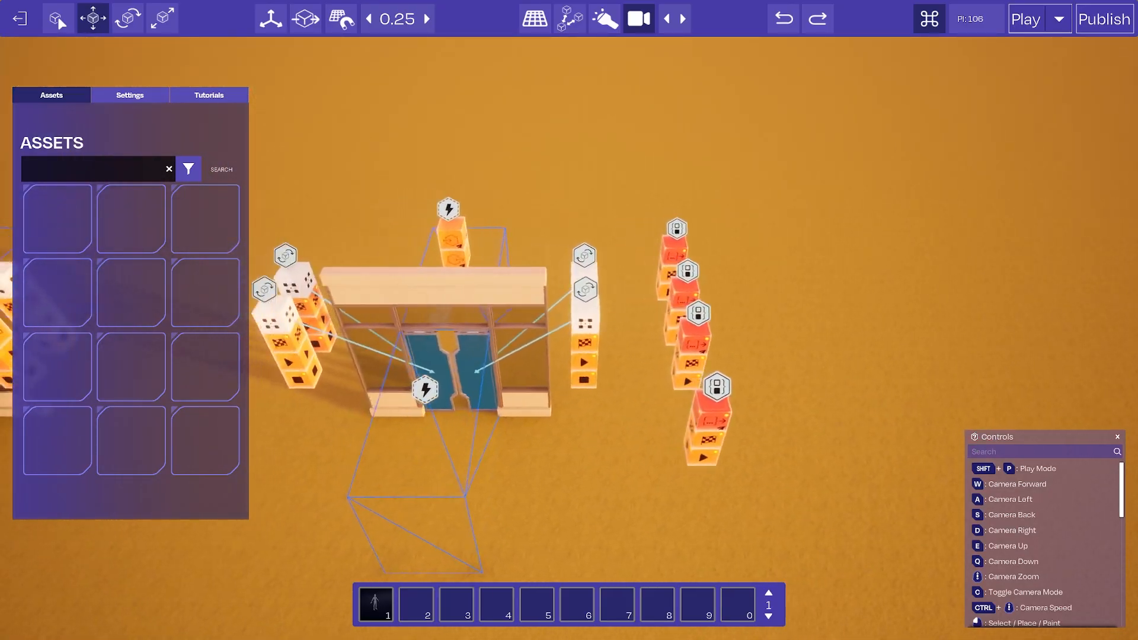
key("d")
key("w")
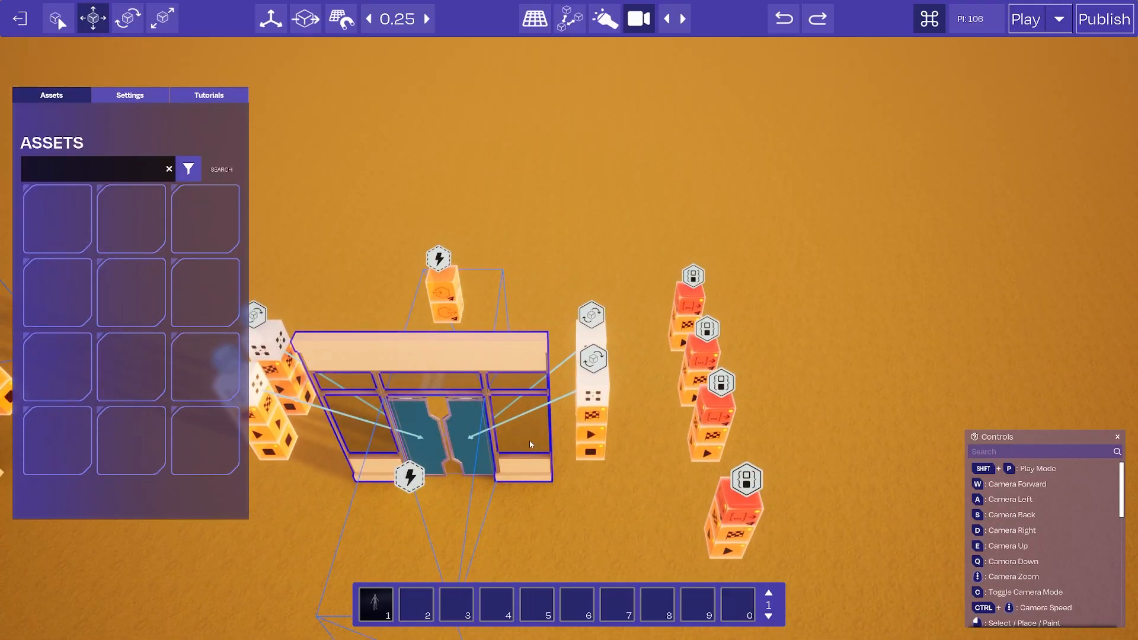
Step: Bring the row of four Boolean nodes close to the door's rotation nodes at Y -17.25 and nudge one inner node sideways
left_click_drag(653, 222, 723, 502)
key("d")
right_click_drag(780, 452, 554, 460)
left_click(629, 502)
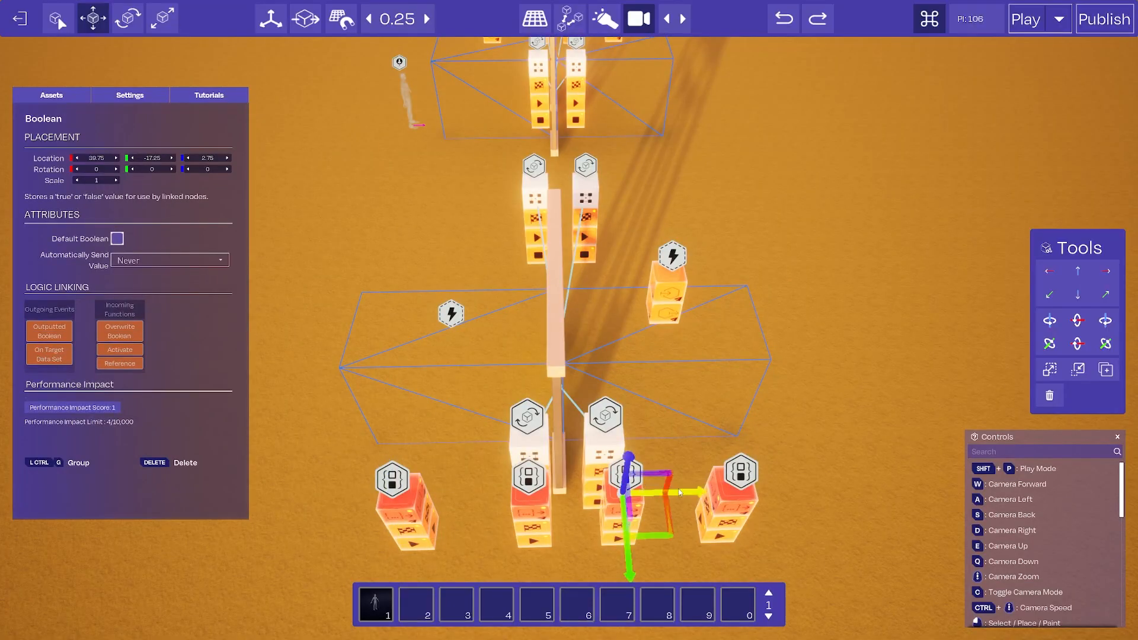
left_click_drag(684, 492, 663, 493)
Step: Move the four Boolean nodes one by one away from the door's rotation nodes
left_click(830, 513)
key("s")
right_click_drag(830, 518, 815, 468)
key("d")
right_click_drag(839, 508, 720, 507)
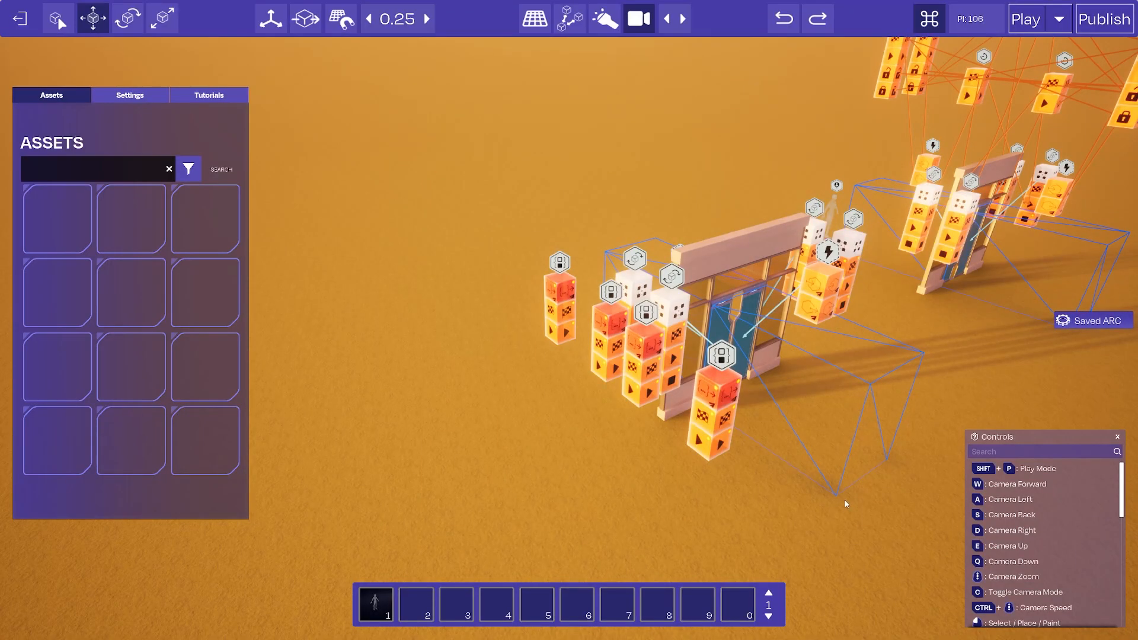
key("d")
right_click_drag(844, 501, 699, 504)
right_click_drag(575, 218, 548, 202)
left_click_drag(590, 315, 567, 409)
left_click(623, 216)
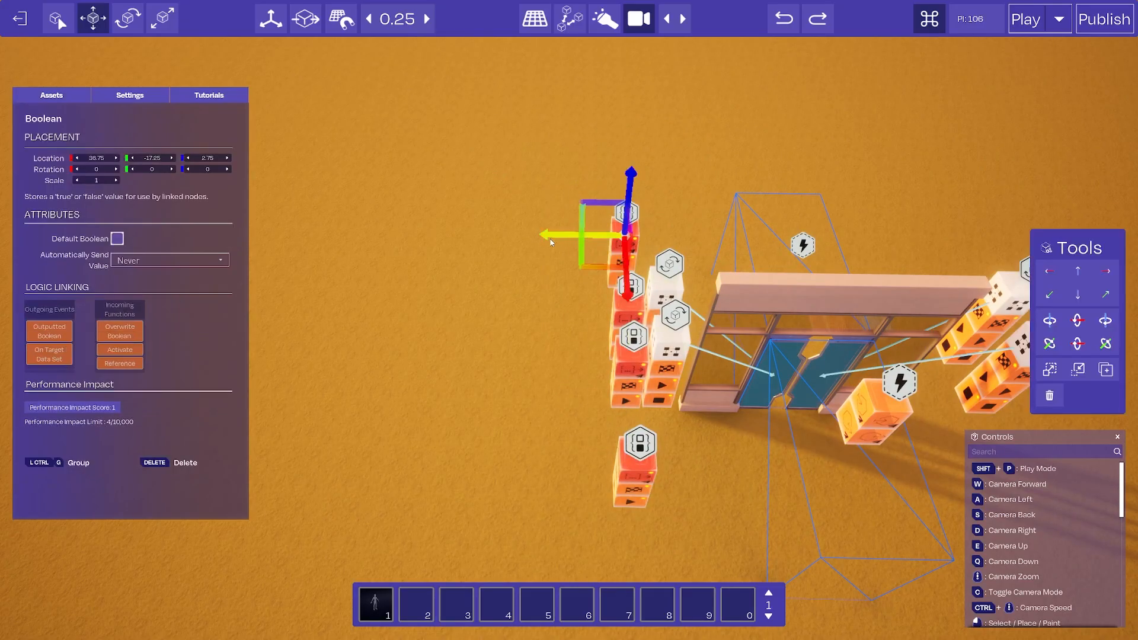
left_click_drag(560, 233, 463, 232)
left_click(624, 297)
left_click_drag(566, 306, 448, 305)
left_click(633, 337)
left_click_drag(569, 354, 454, 353)
left_click_drag(631, 442, 472, 412)
Step: Slide the outermost Boolean node inward along the row beside the door
key("a")
right_click_drag(428, 400, 702, 381)
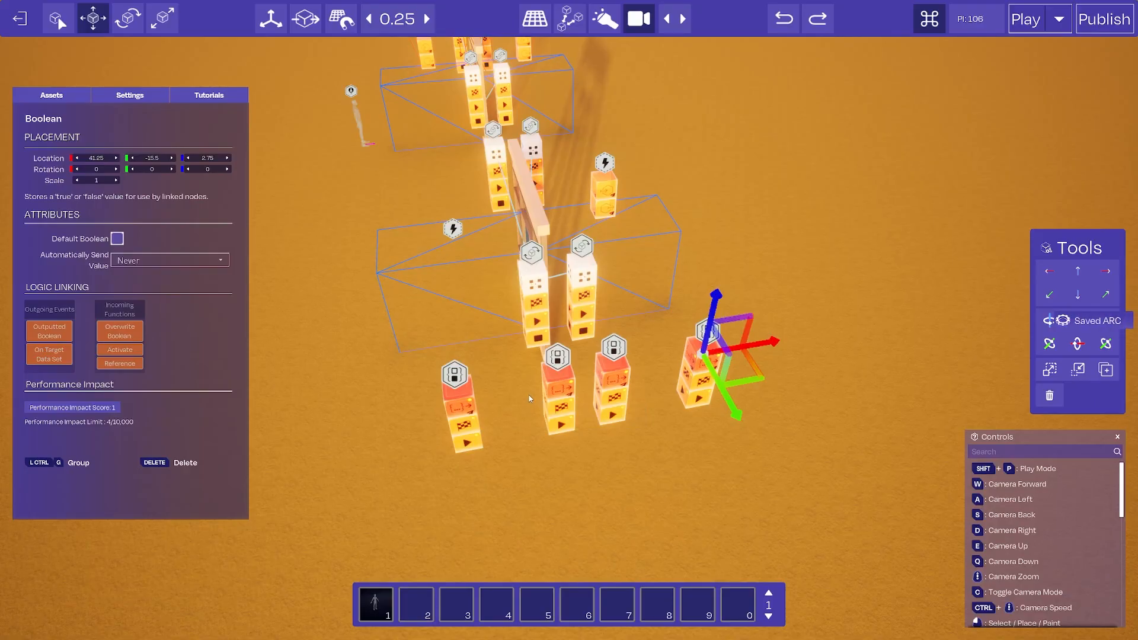
left_click_drag(796, 328, 490, 408)
left_click(534, 453)
Step: Select the four Boolean nodes beside the door and delete them
right_click_drag(533, 453, 448, 158)
key("d")
left_click_drag(442, 157, 584, 479)
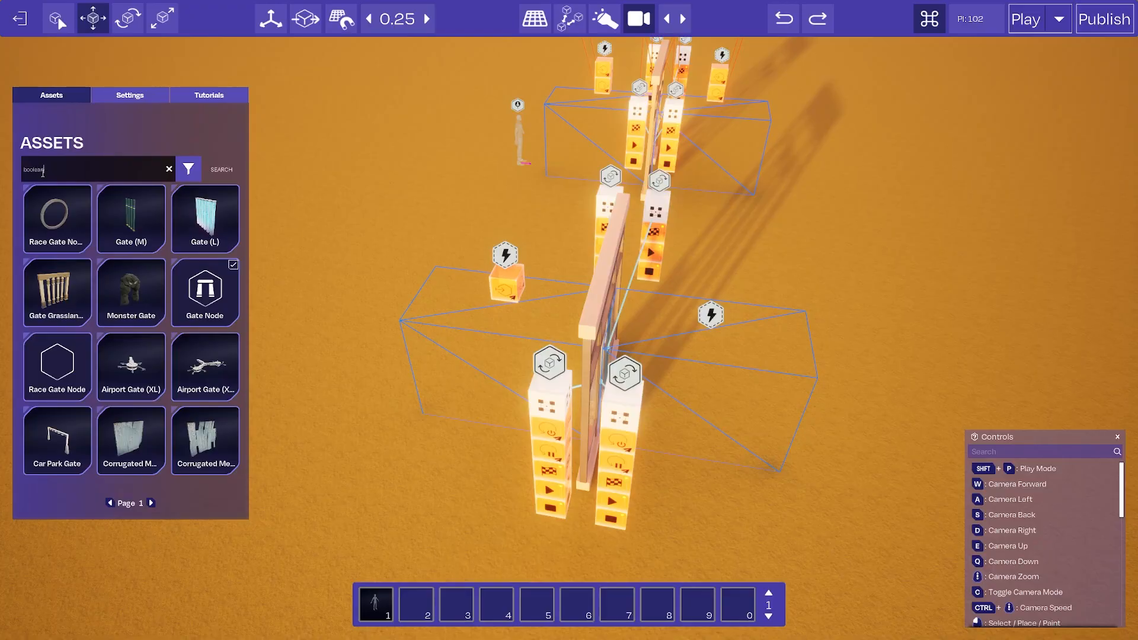
Step: Search the assets for boolean and place two Boolean nodes beside the door's rotation nodes and a third farther out
key("Return")
left_click(131, 218)
key("s")
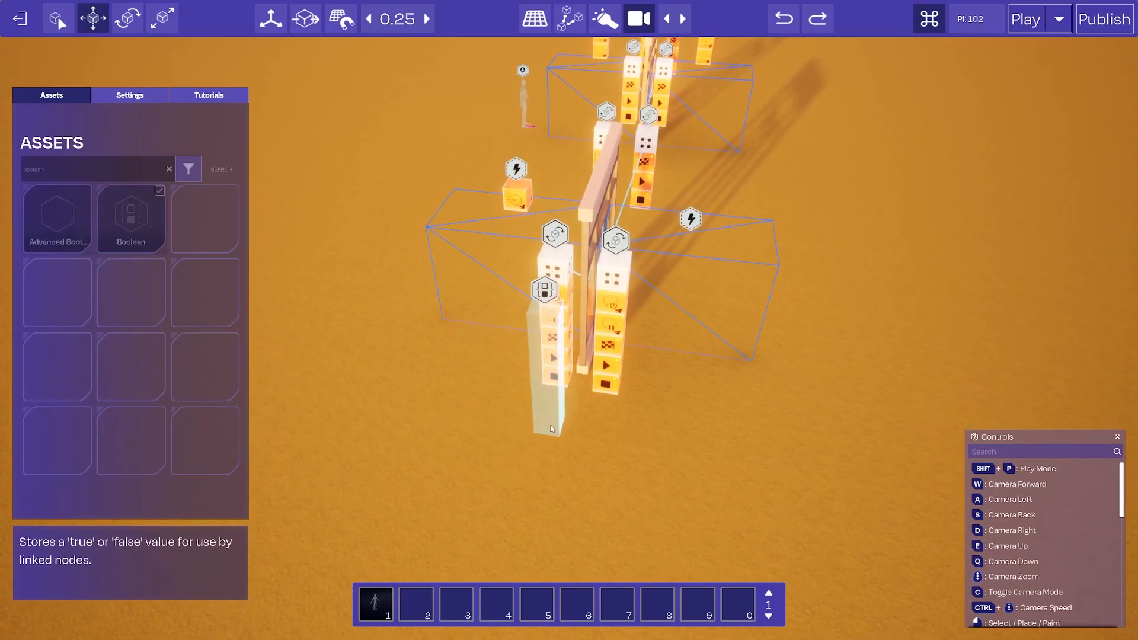
left_click(551, 429)
left_click(598, 432)
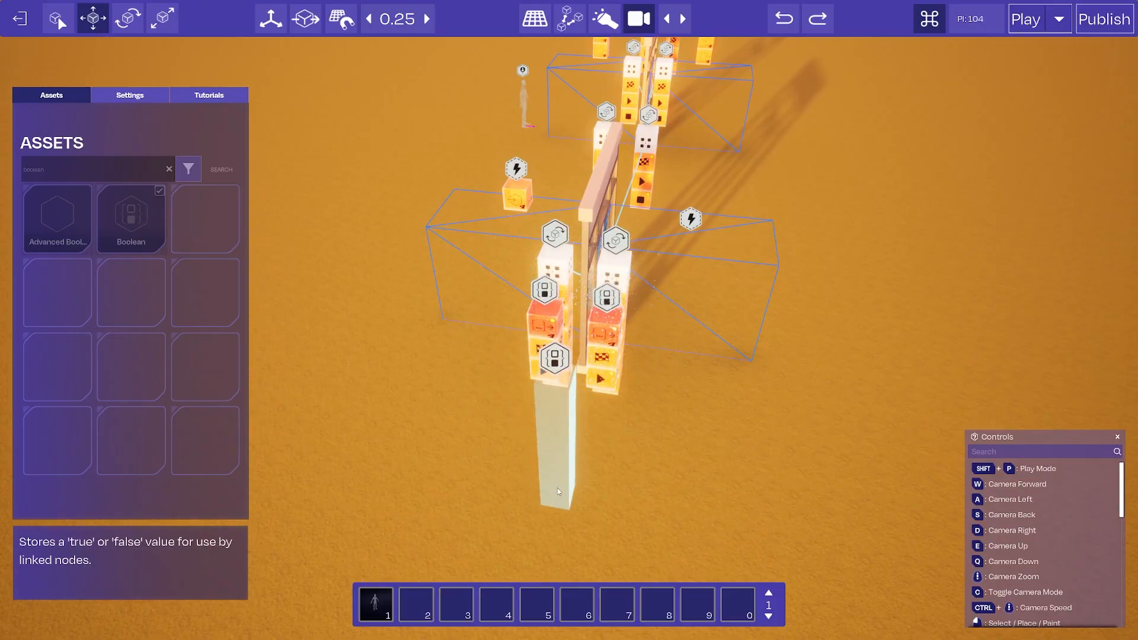
left_click(555, 486)
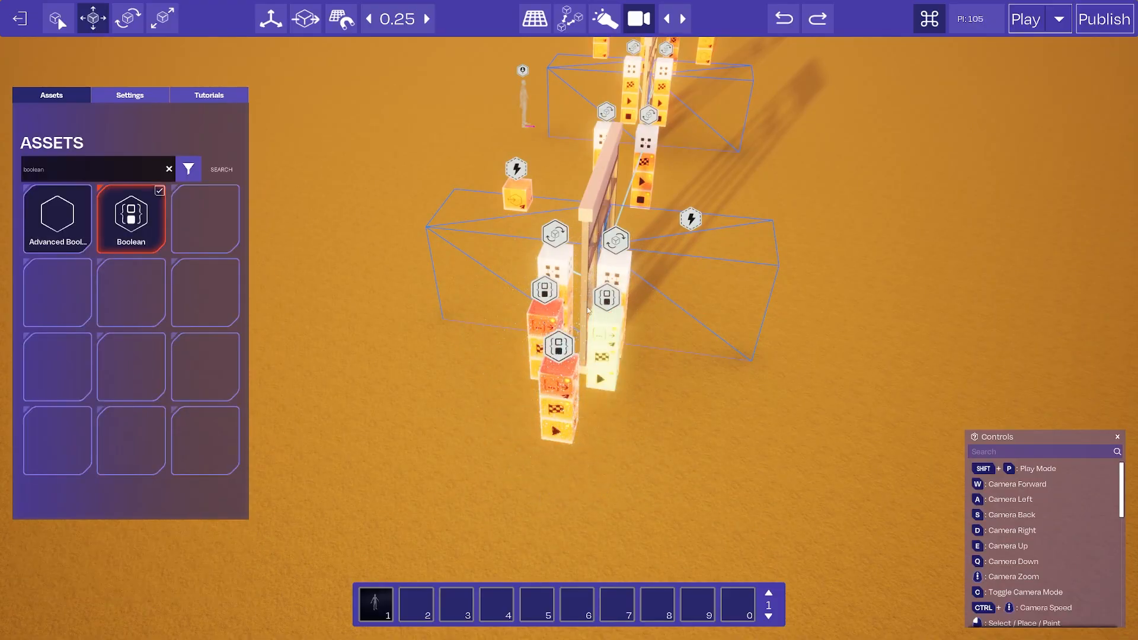
Step: Turn on Default Boolean for the paired Boolean node at X 38.5, Y -17
left_click(544, 294)
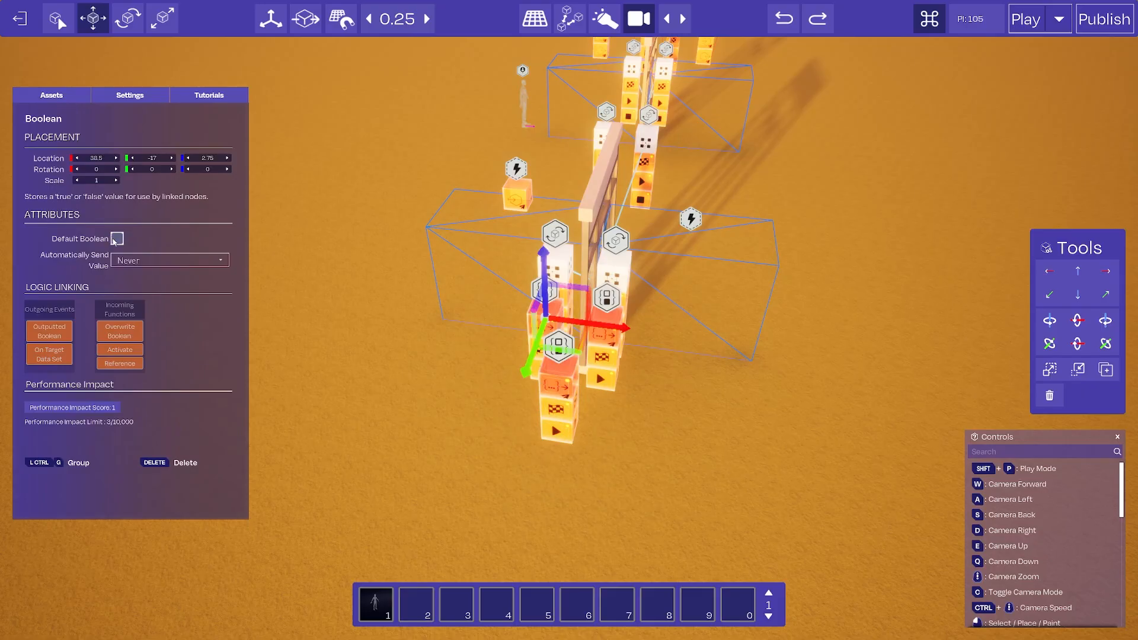
left_click(271, 391)
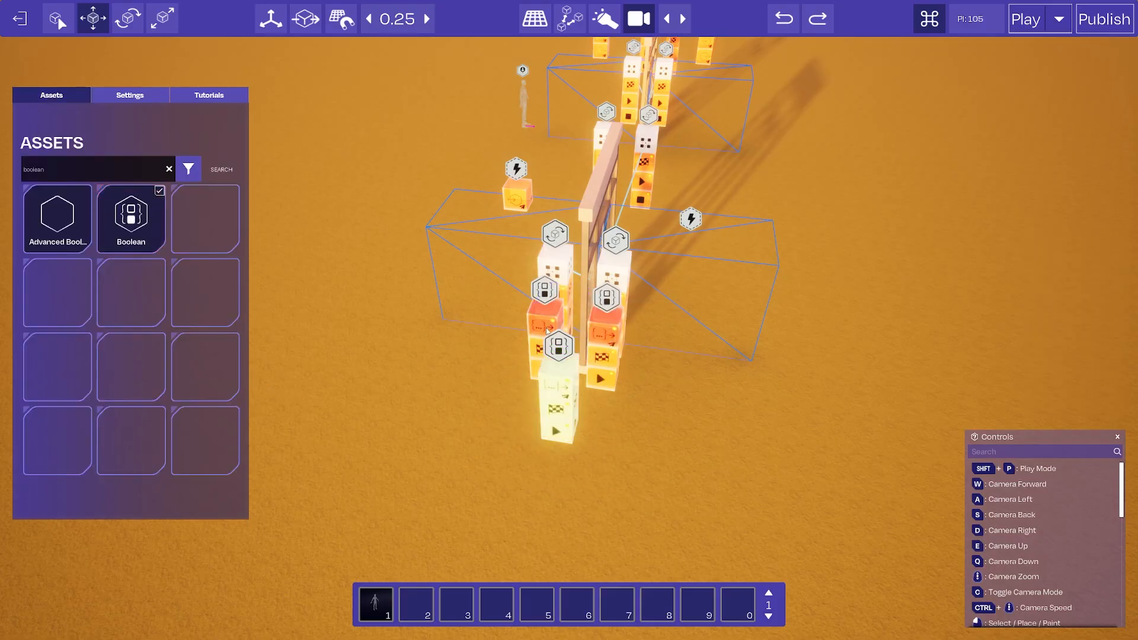
left_click(557, 408)
left_click(487, 406)
Step: Link both paired Booleans' Outputted Boolean to the third Boolean's Overwrite Boolean, and their On Target Data Set events to its Activate function
key("a")
right_click_drag(487, 406, 771, 385)
key("w")
key("s")
right_click_drag(593, 403, 514, 400)
left_click_drag(476, 380, 560, 436)
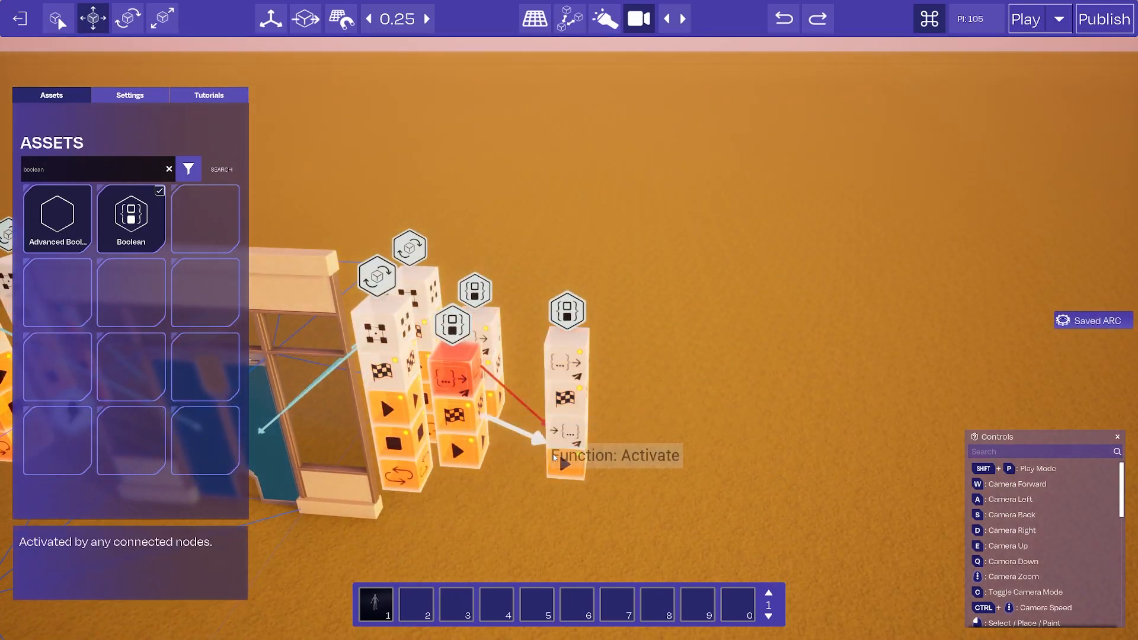
left_click_drag(498, 336, 559, 431)
left_click_drag(497, 359, 569, 456)
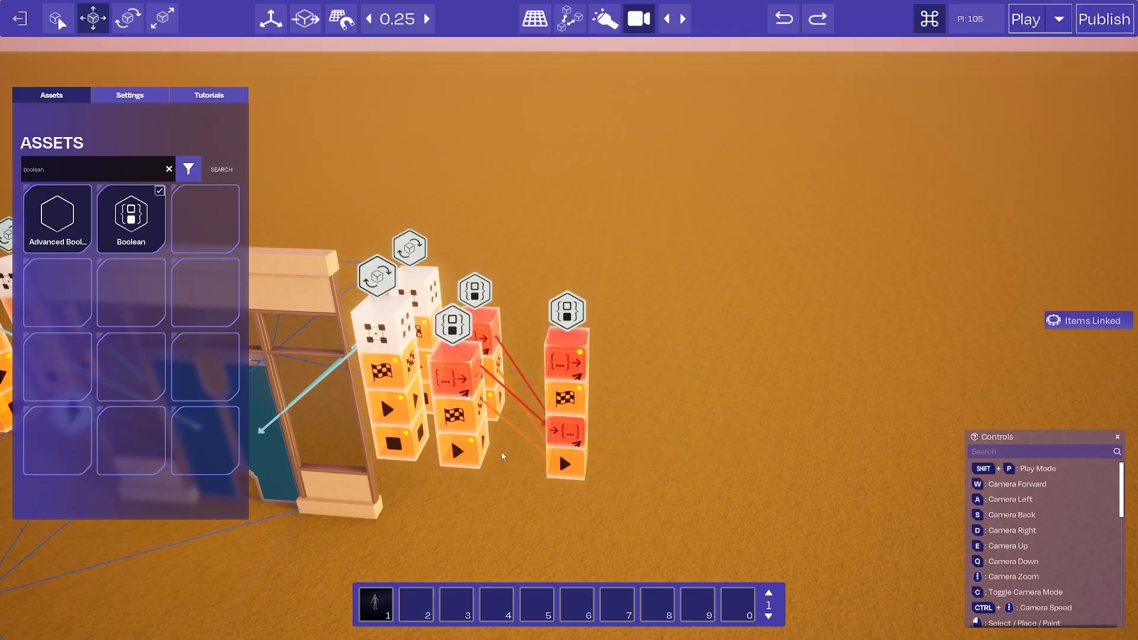
Step: Select the three linked Boolean nodes together and move them farther away from the door's rotation nodes
left_click(481, 299)
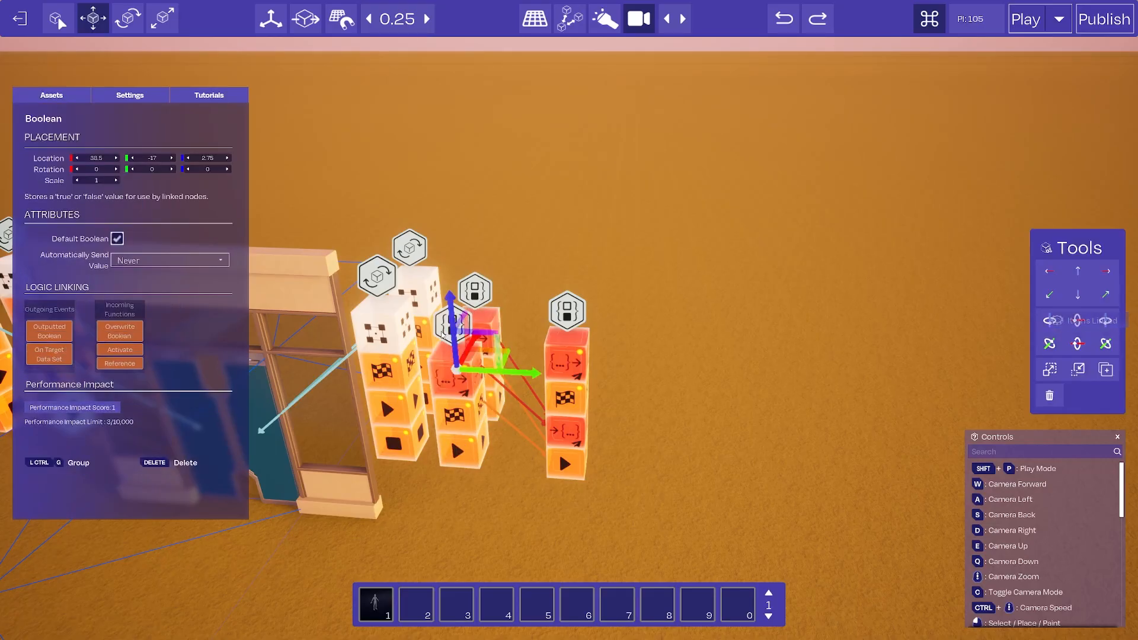
left_click(523, 324)
left_click(479, 298)
left_click(452, 331, "shift")
left_click(572, 318, "shift")
left_click(681, 368)
left_click(472, 291)
left_click(453, 329, "shift")
left_click(566, 350, "shift")
left_click_drag(637, 356, 743, 361)
left_click(500, 469)
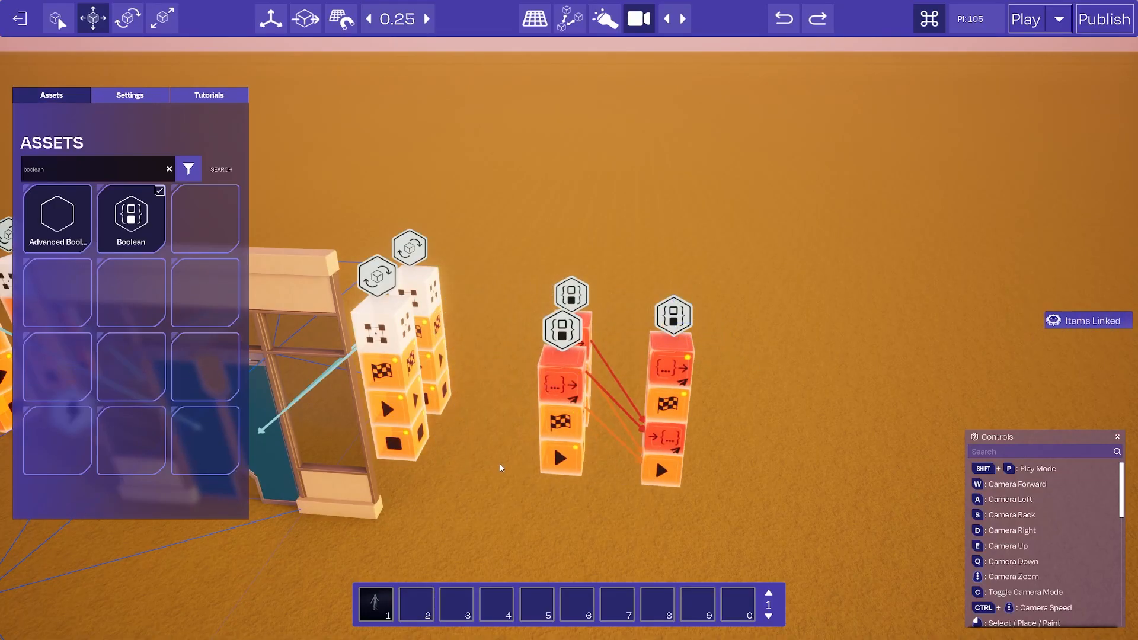
Step: Link the On Started events of both adjacent rotation nodes to the Activate function of the Boolean whose default is on
left_click(565, 341)
left_click(472, 455)
left_click(428, 343)
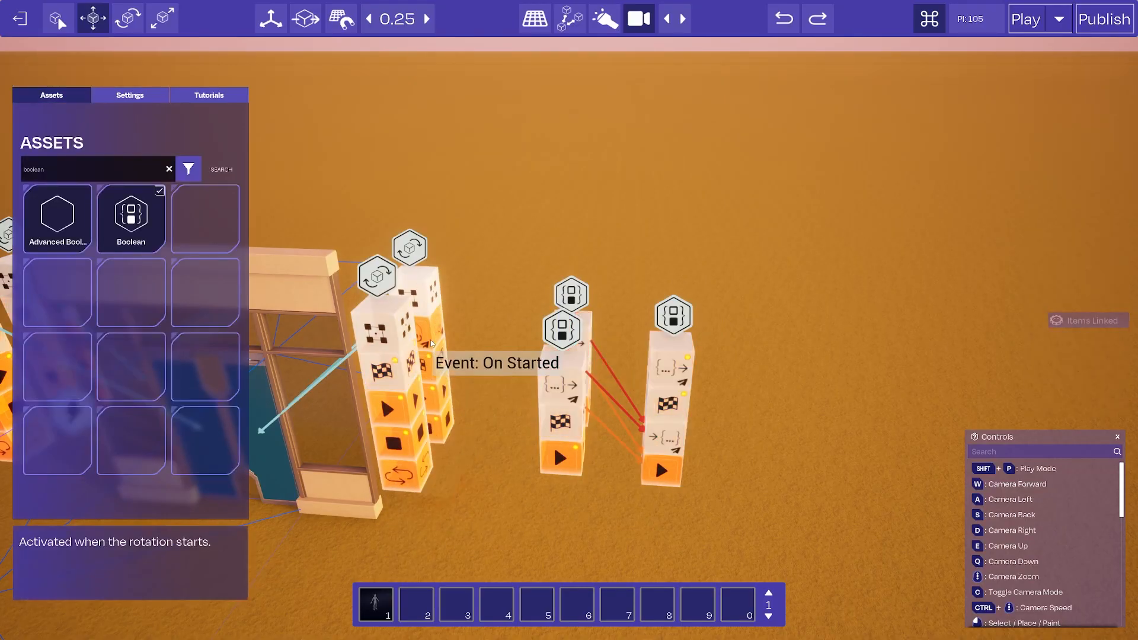
left_click(542, 443)
left_click(409, 377)
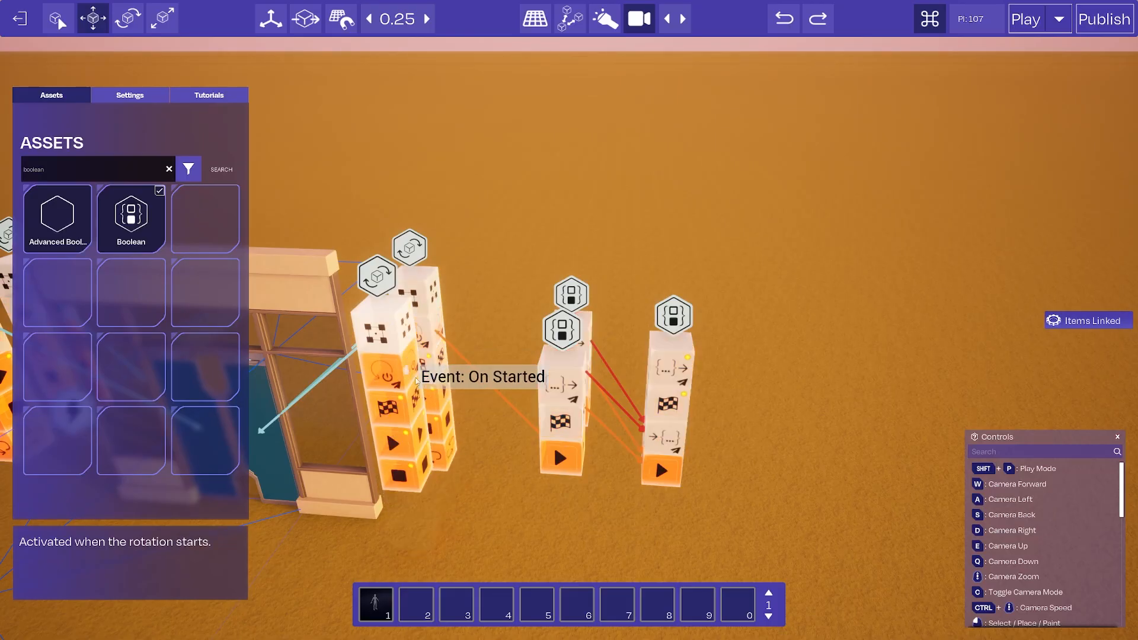
left_click(548, 451)
Step: Link the nearer rotation node's pause-symbol event to the Activate function of the paired Boolean whose default is off
key("d")
right_click_drag(436, 367, 391, 196)
key("d")
left_click(715, 289)
left_click(549, 353)
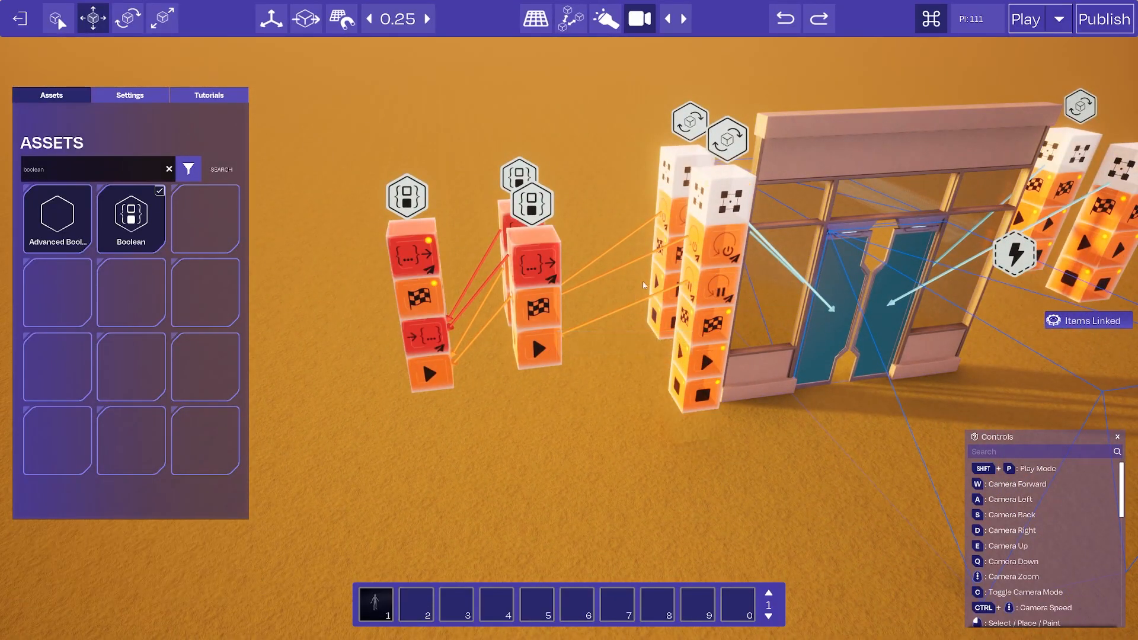
Step: Link the other adjacent rotation node's pause-symbol event to the Activate function of the paired Boolean nearest to it
key("w")
right_click_drag(647, 289, 794, 204)
key("a")
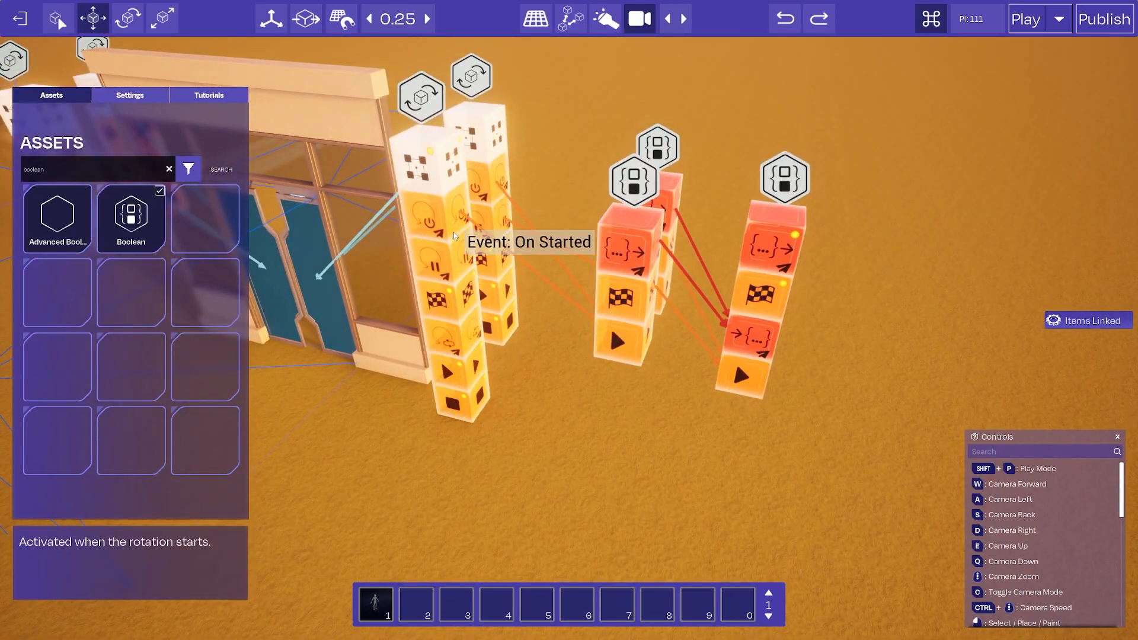
left_click(455, 246)
right_click_drag(529, 274, 599, 237)
key("w")
left_click(606, 321)
right_click_drag(606, 321, 764, 320)
key("d")
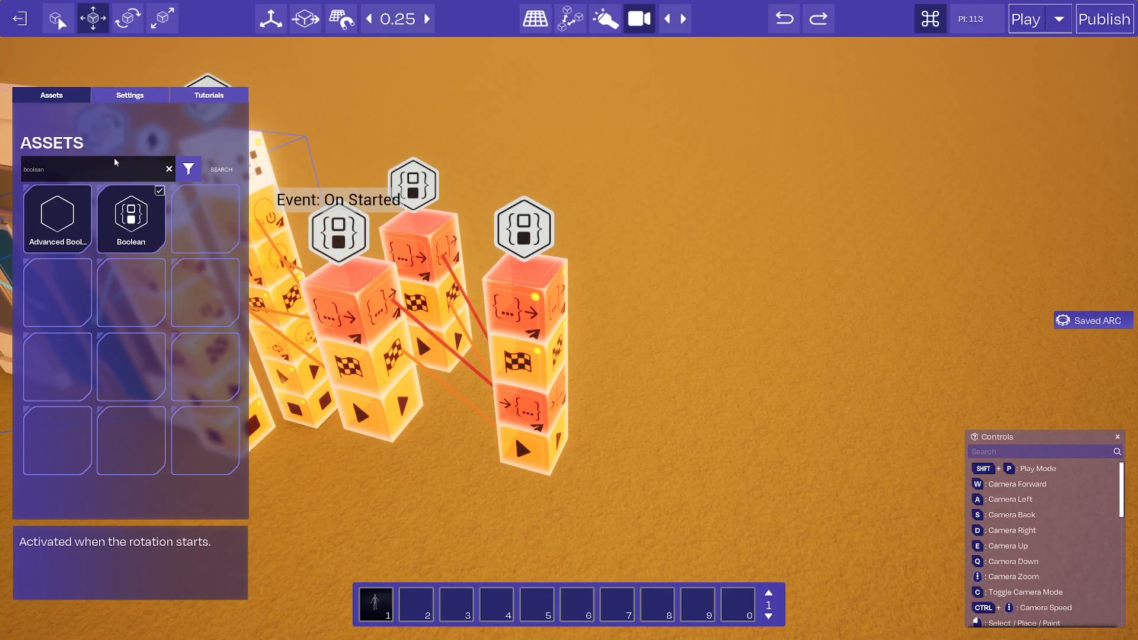
Step: Find the Branch logic node in the assets and place one on the ground beside the third Boolean
left_click(68, 172)
type("branch")
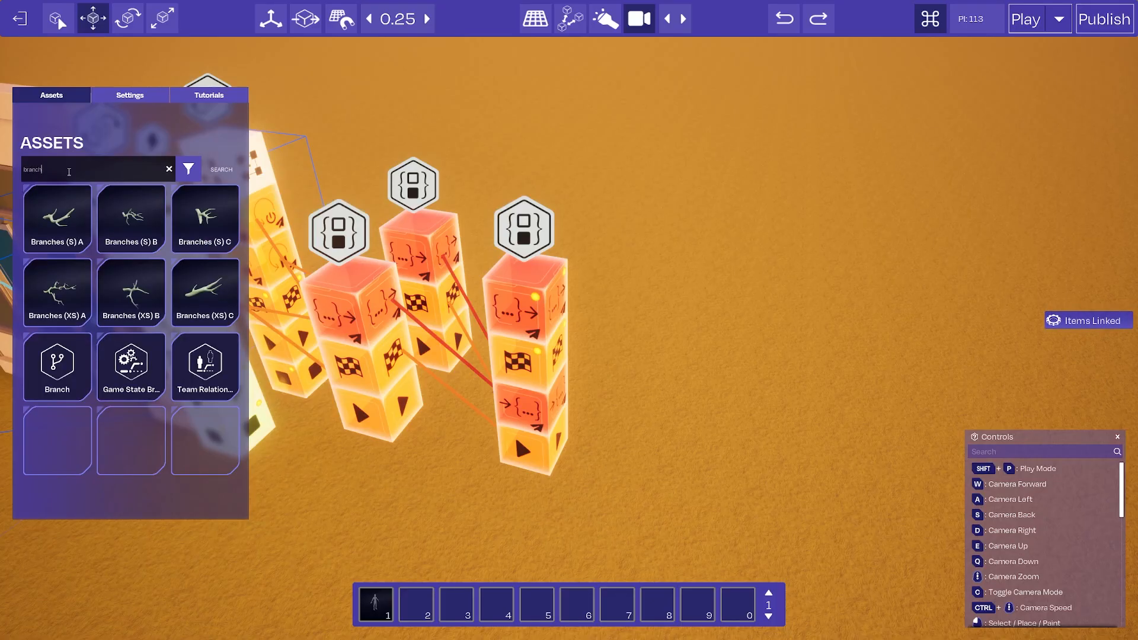
left_click(57, 364)
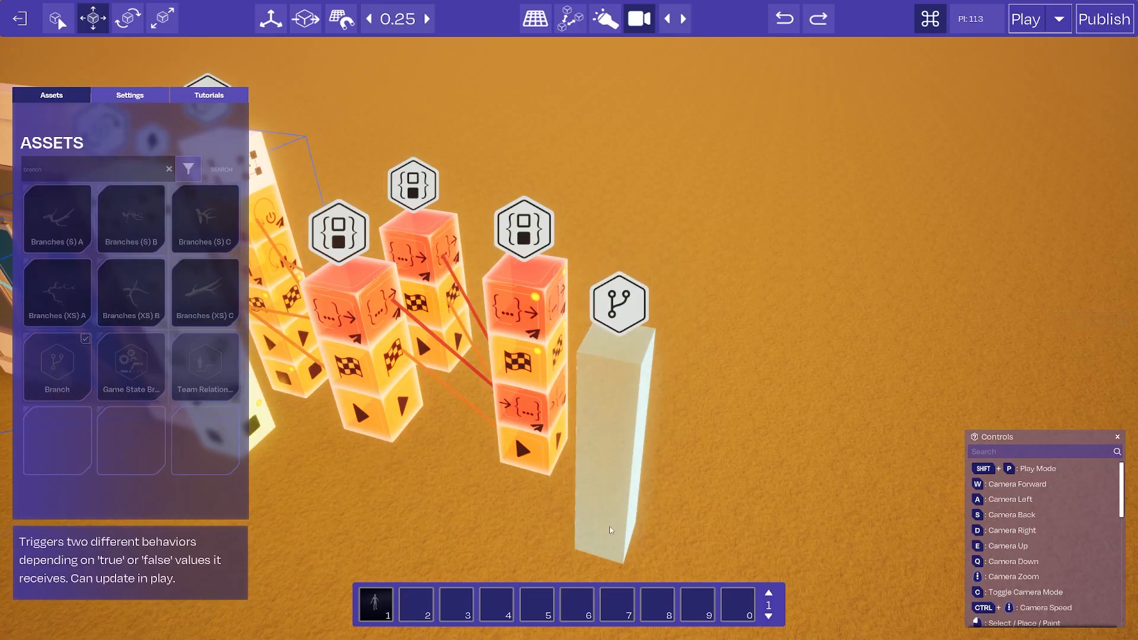
left_click(642, 542)
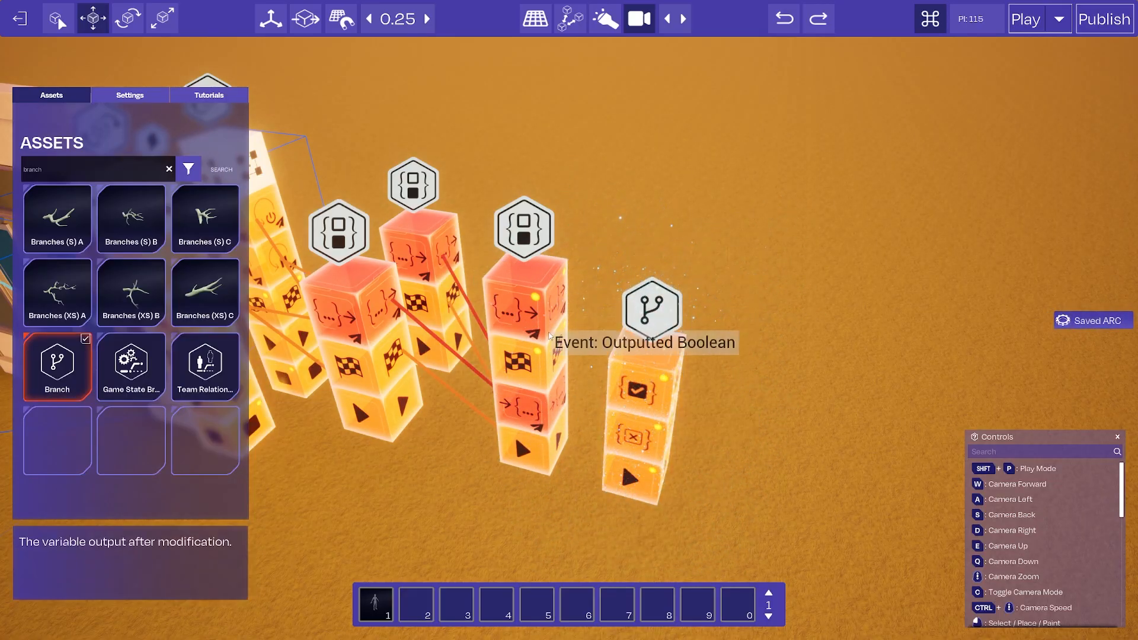
Step: Link the third Boolean's Outputted Boolean to the Branch's Target Bool, and have that Boolean automatically send its value Whenever Value Changes
left_click(525, 235)
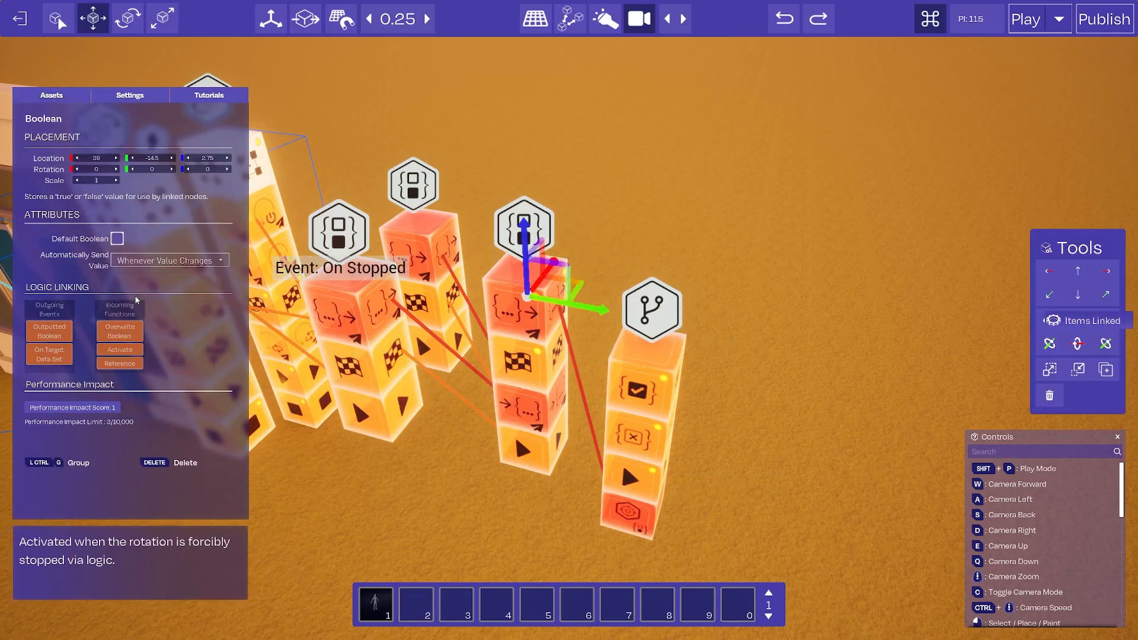
Step: Raise the Branch to a height of 2.75 and line it up behind the third Boolean
left_click(654, 289)
left_click_drag(654, 305, 656, 244)
left_click(807, 409)
key("d")
right_click_drag(808, 408, 694, 391)
key("d")
key("s")
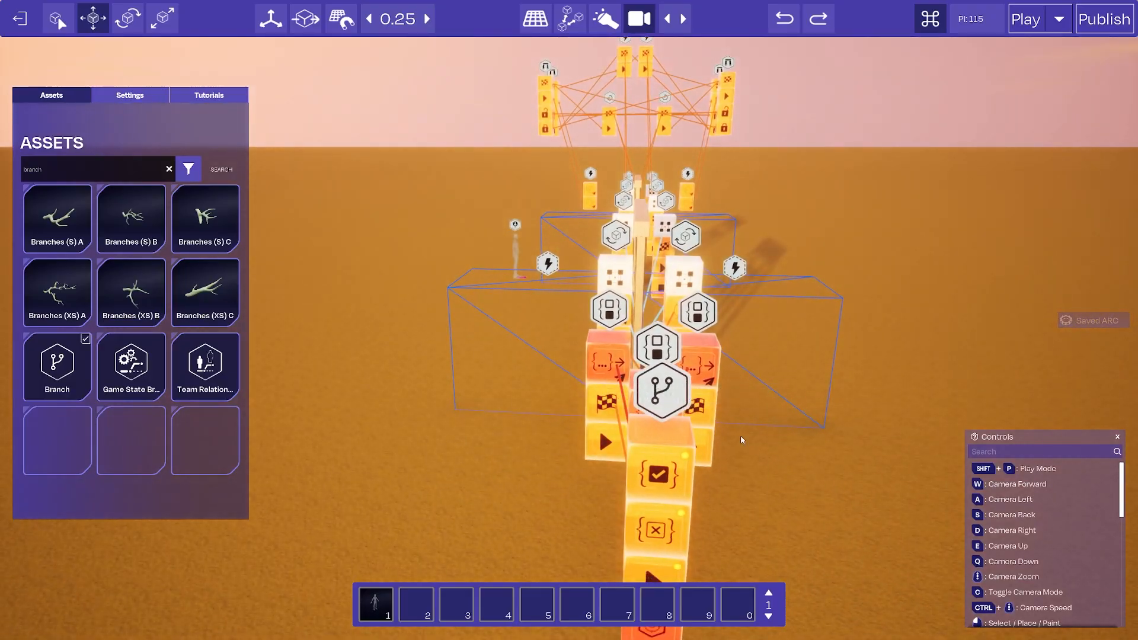
left_click(673, 468)
mouse_move(728, 463)
left_mouse_down()
mouse_move(644, 460)
mouse_move(729, 466)
left_mouse_up()
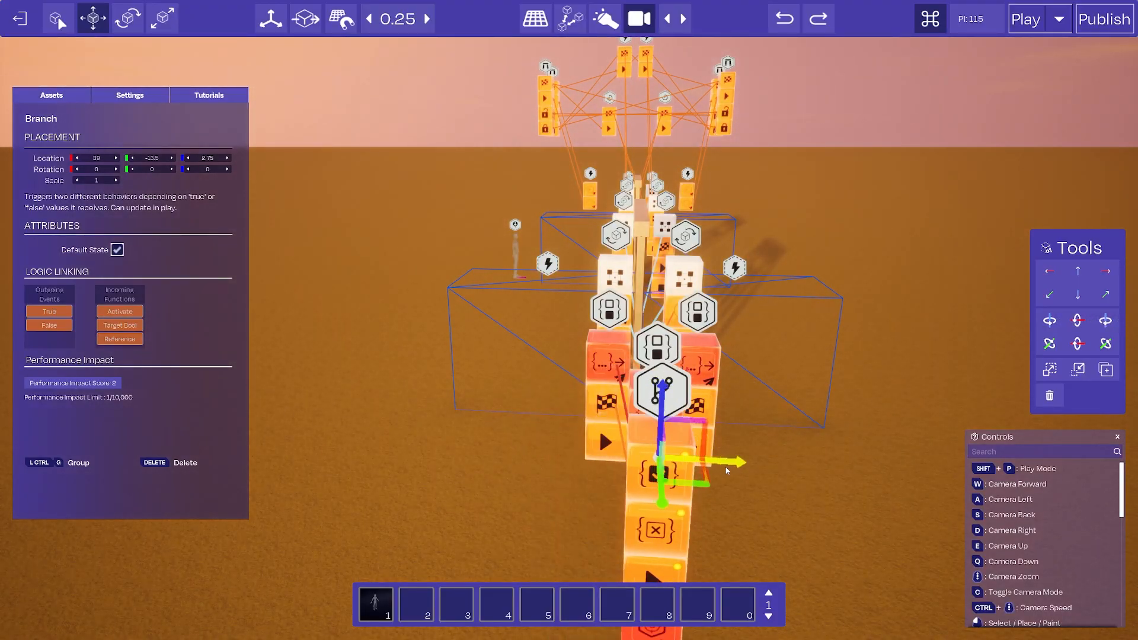
Step: Move the Branch beside the third Boolean, on the side facing the nearer trigger volume, to X 37 and Y -14.5
left_click(489, 426)
key("a")
right_click_drag(489, 426, 683, 357)
key("s")
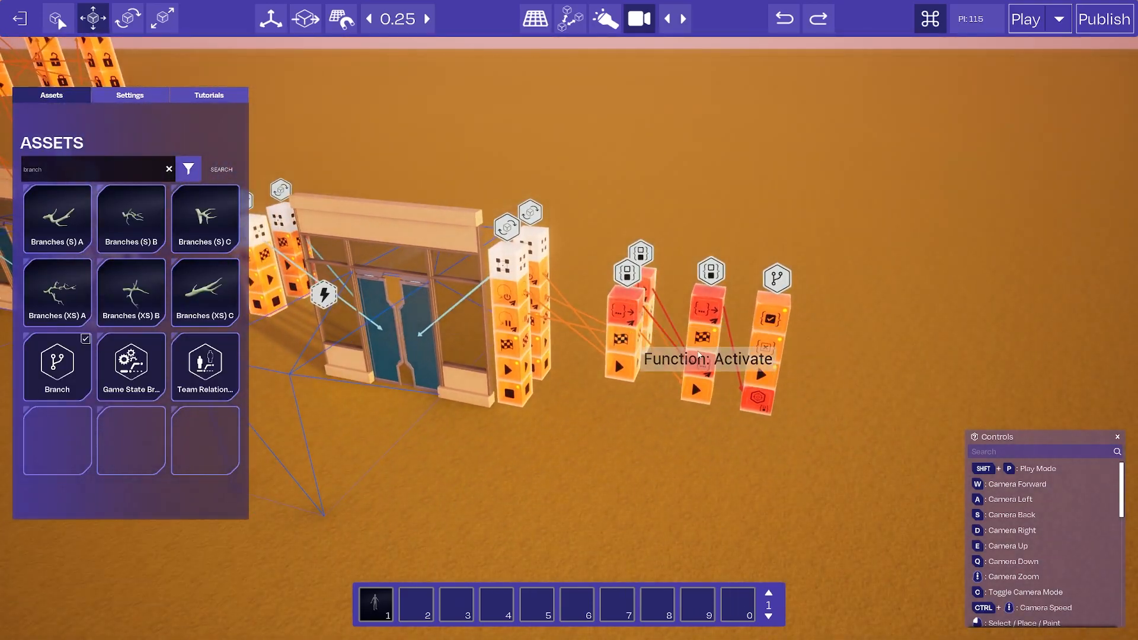
left_click(761, 361)
left_click_drag(809, 298, 726, 350)
Step: Link the nearer Box Trigger Volume's On Enter event to the Branch's Activate function
left_click(323, 296)
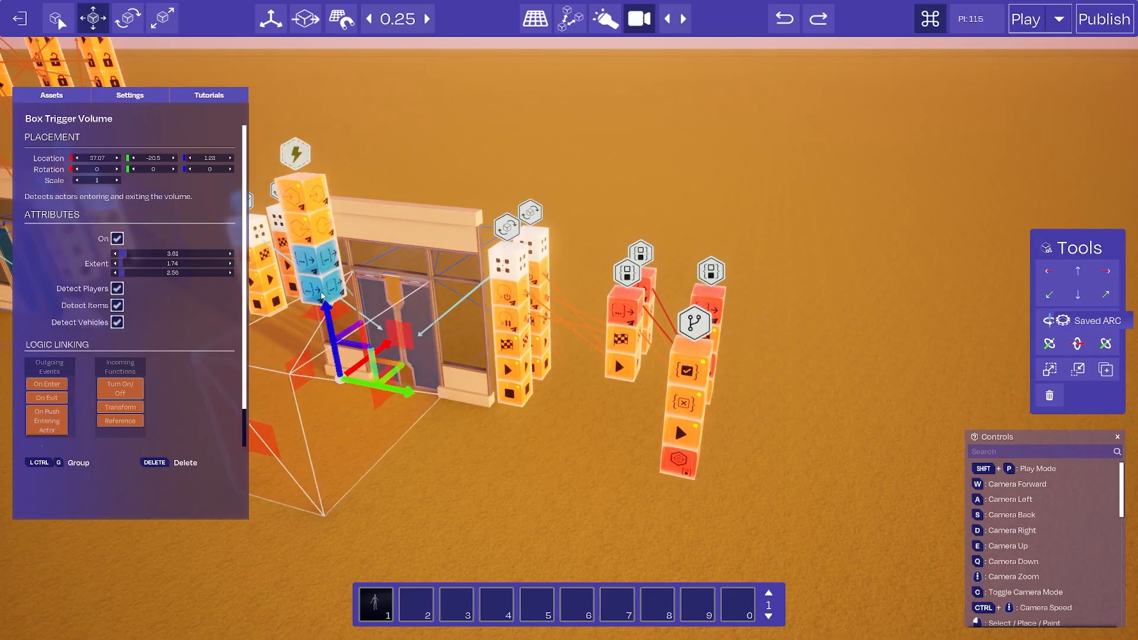
left_click_drag(314, 261, 680, 437)
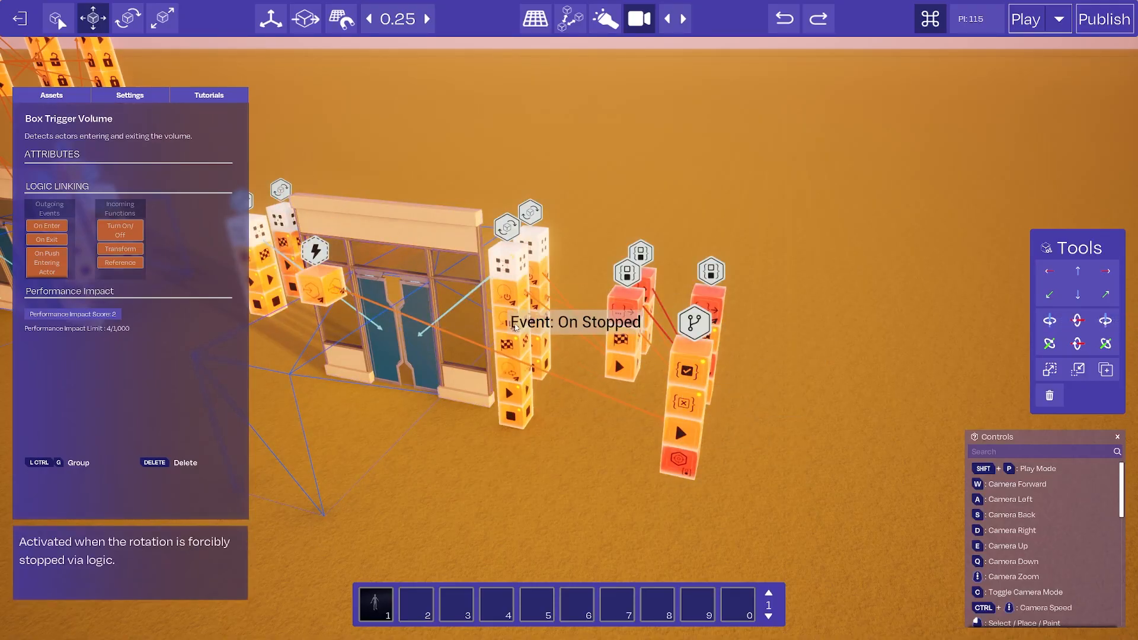
left_click(666, 251)
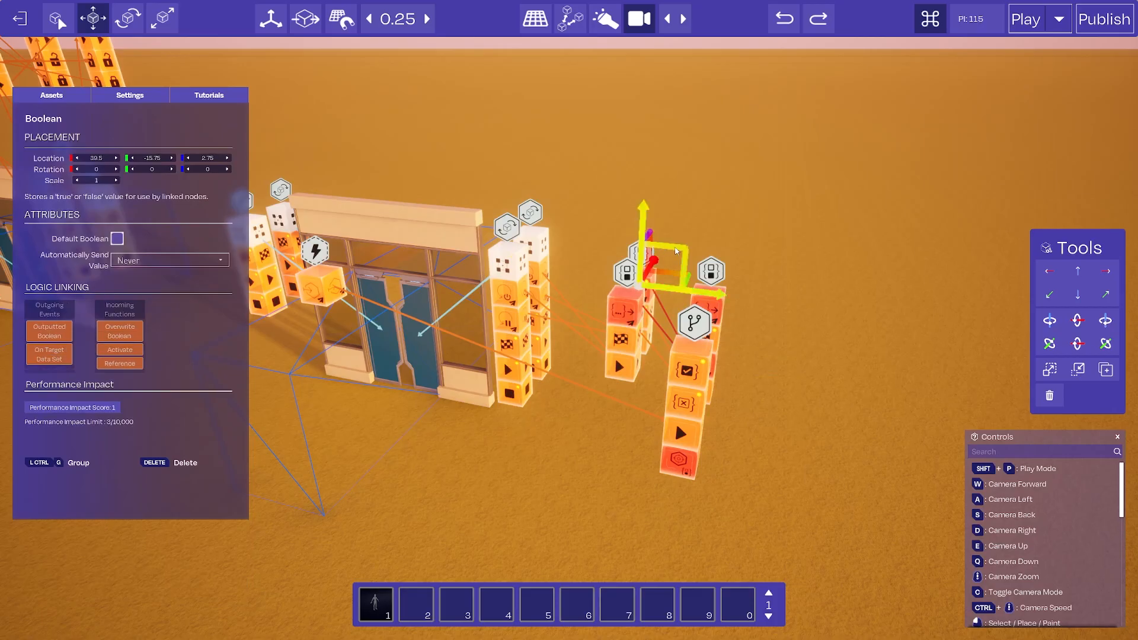
left_click(816, 239)
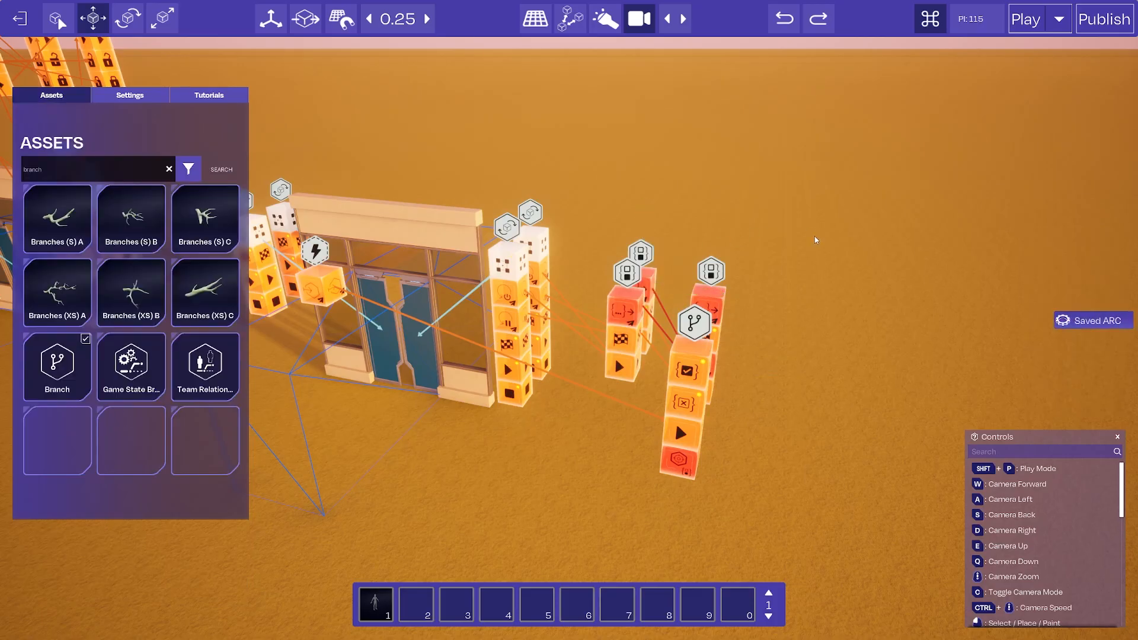
Step: Link the Branch's False event to the Start functions of the rotation nodes at both ends of the door on its side
left_click(521, 379)
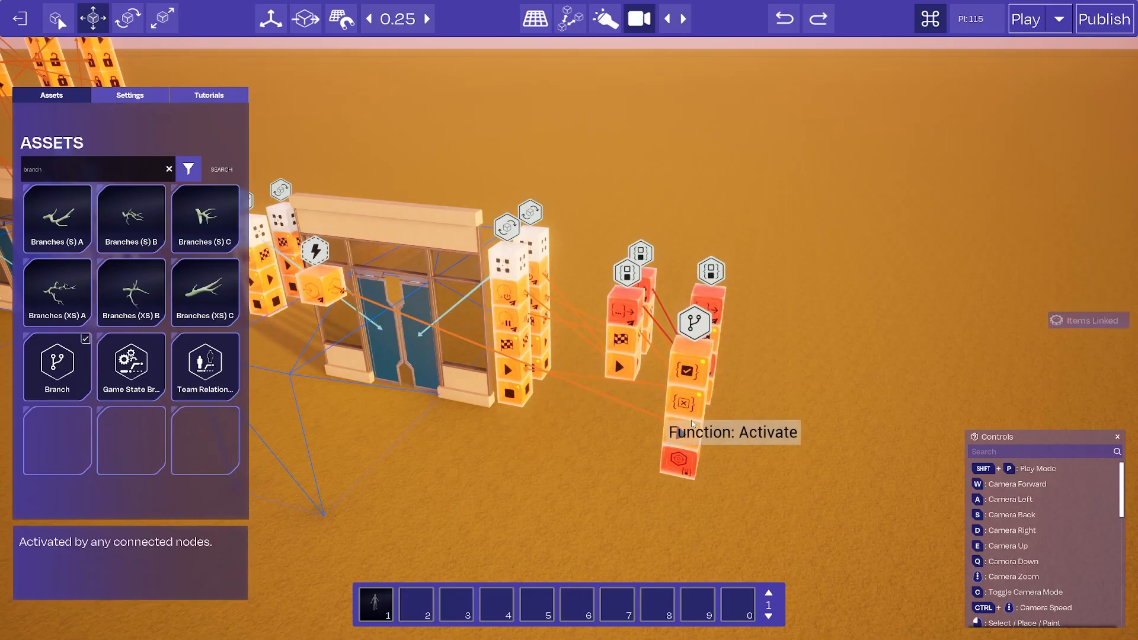
key("a")
left_click_drag(679, 402, 396, 284)
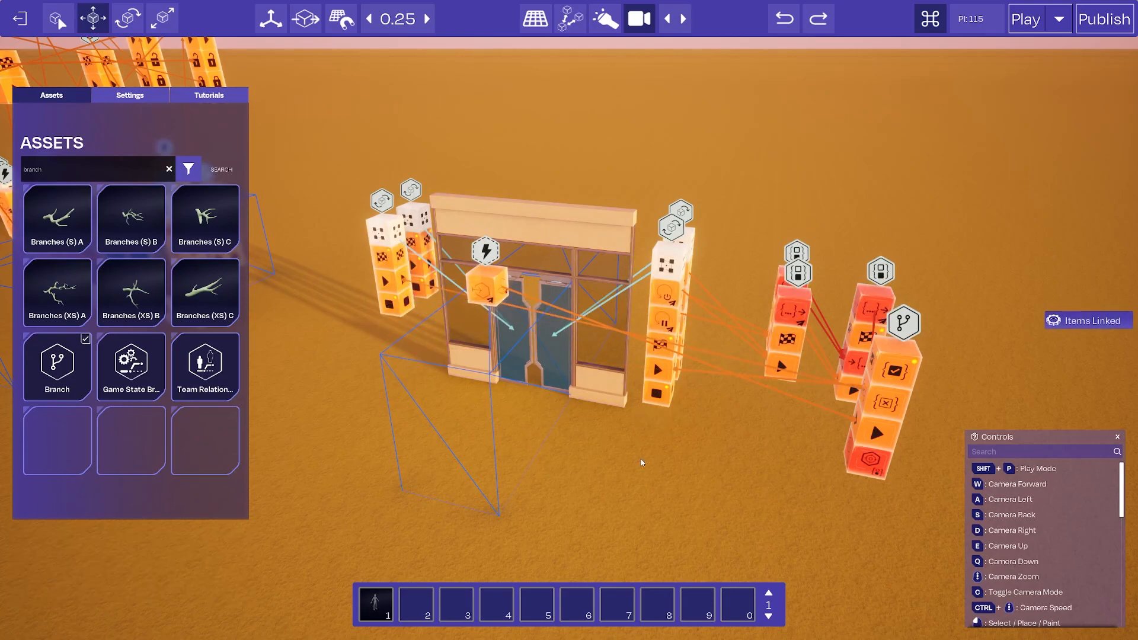
key("d")
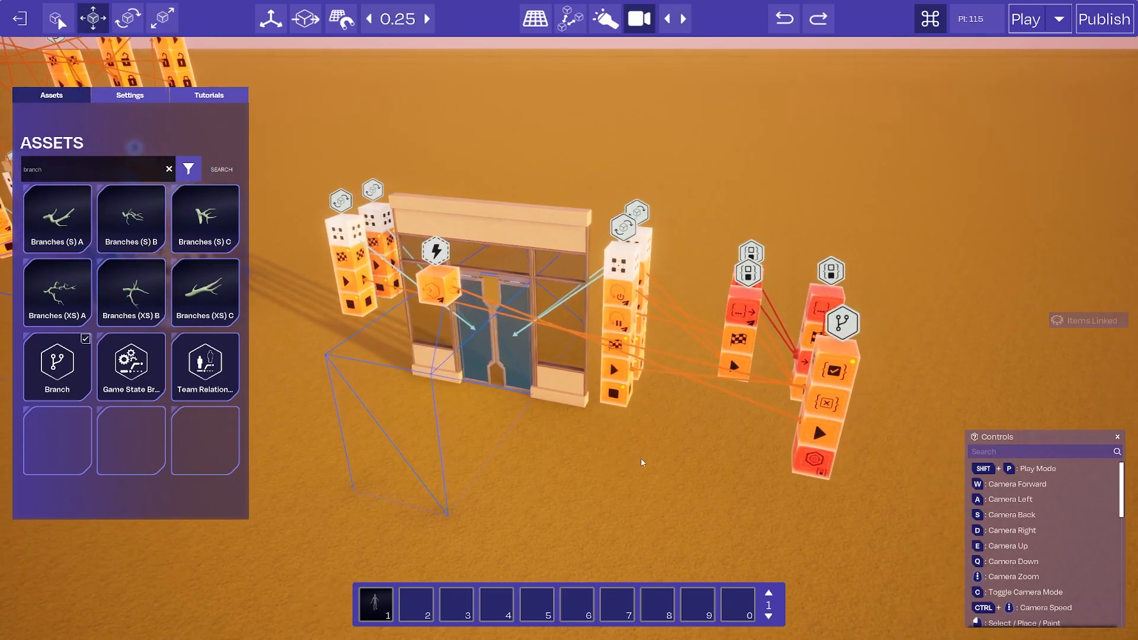
Step: Find the Delay Node in the assets and place one on the ground beside the Branch
key("d")
right_click_drag(511, 476, 290, 533)
key("d")
key("d")
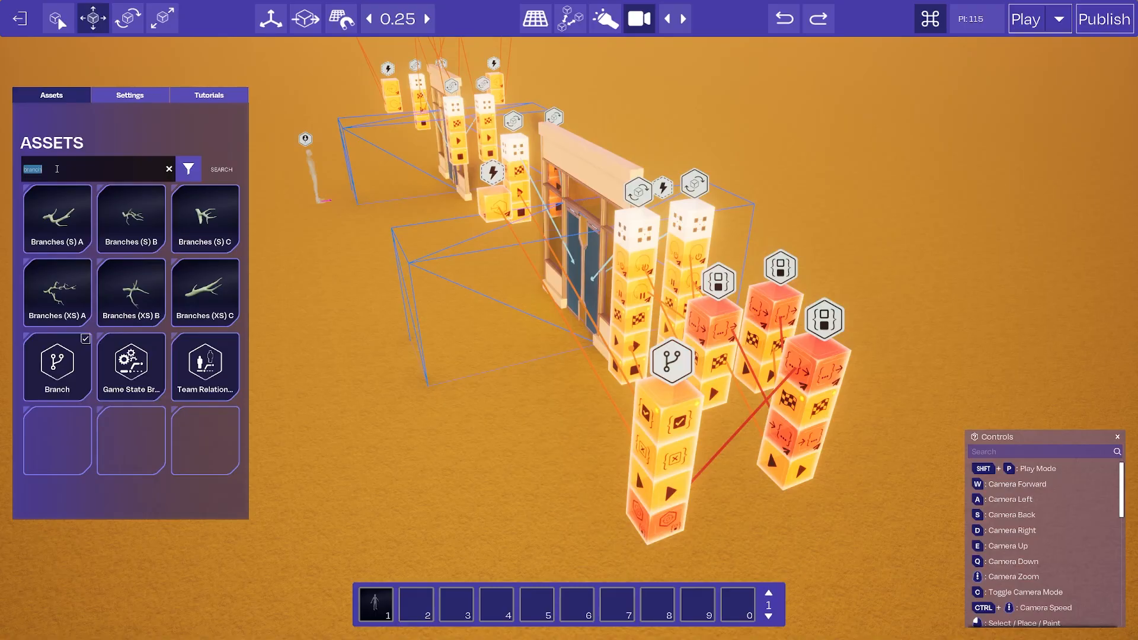
type("lay")
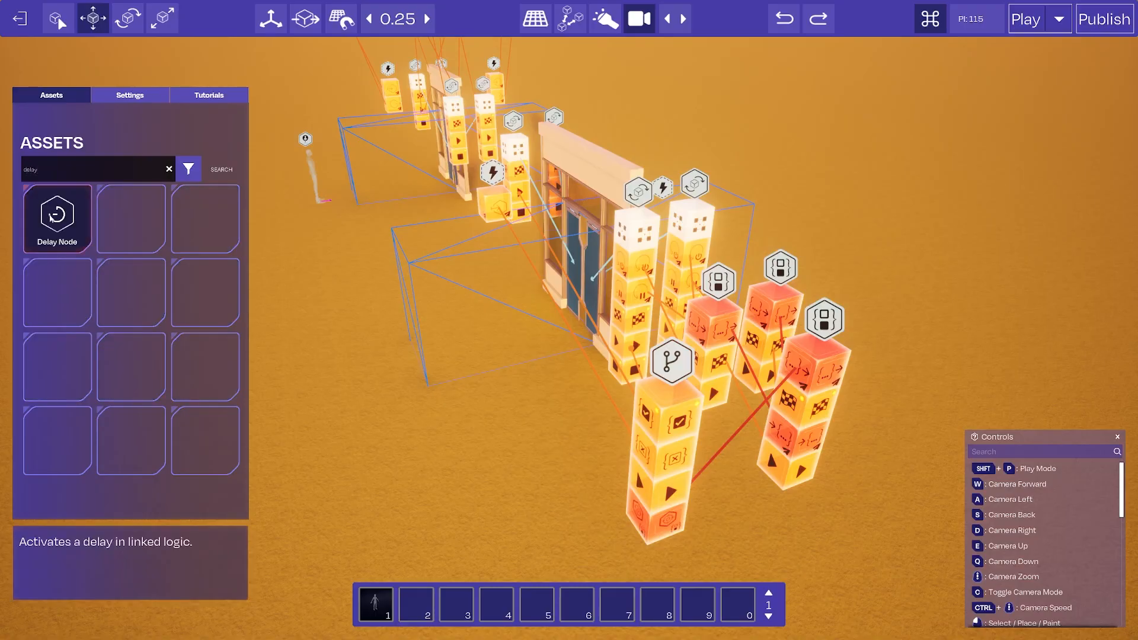
left_click(64, 231)
key("s")
left_click(546, 484)
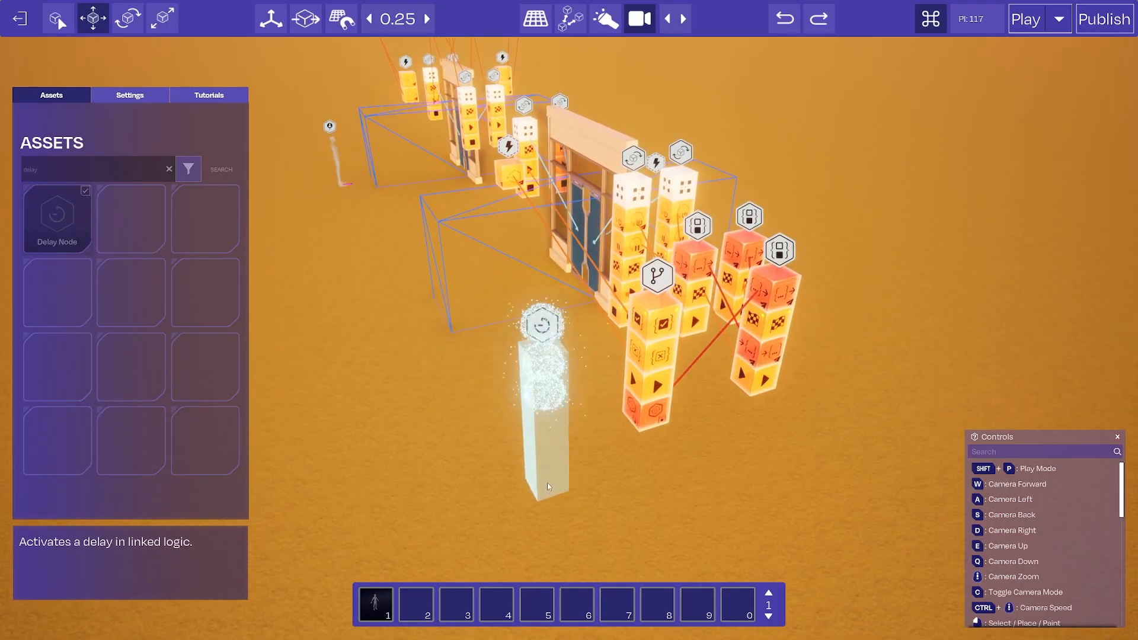
Step: Route the Branch's True event through the Delay Node, with a delay of 2, back into the Branch's Activate function
left_click_drag(659, 330, 555, 402)
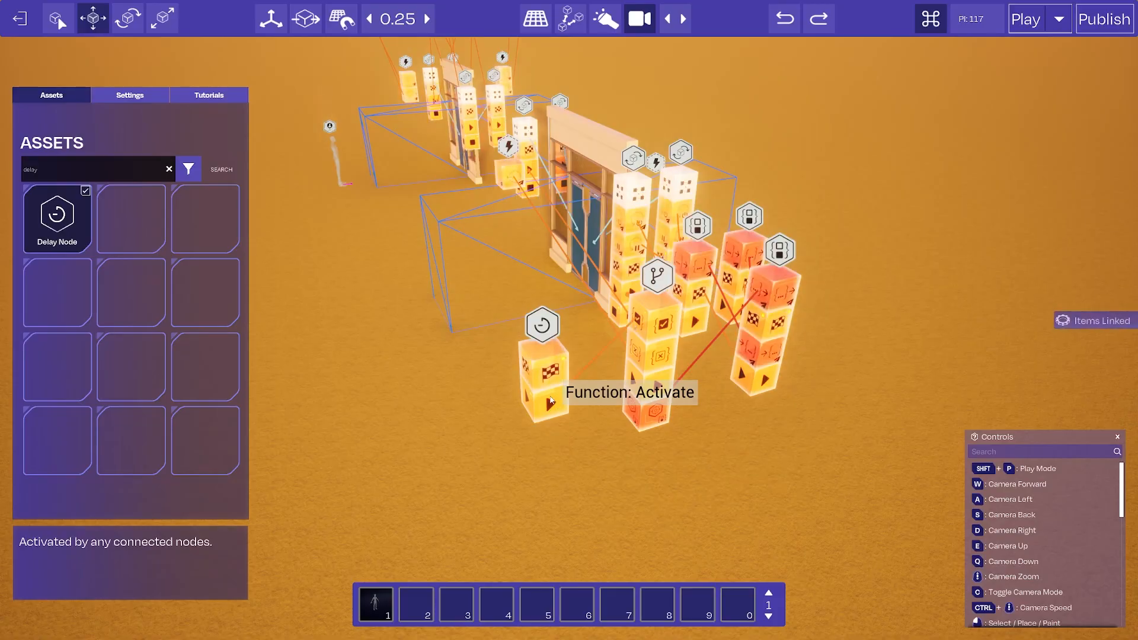
left_click(552, 362)
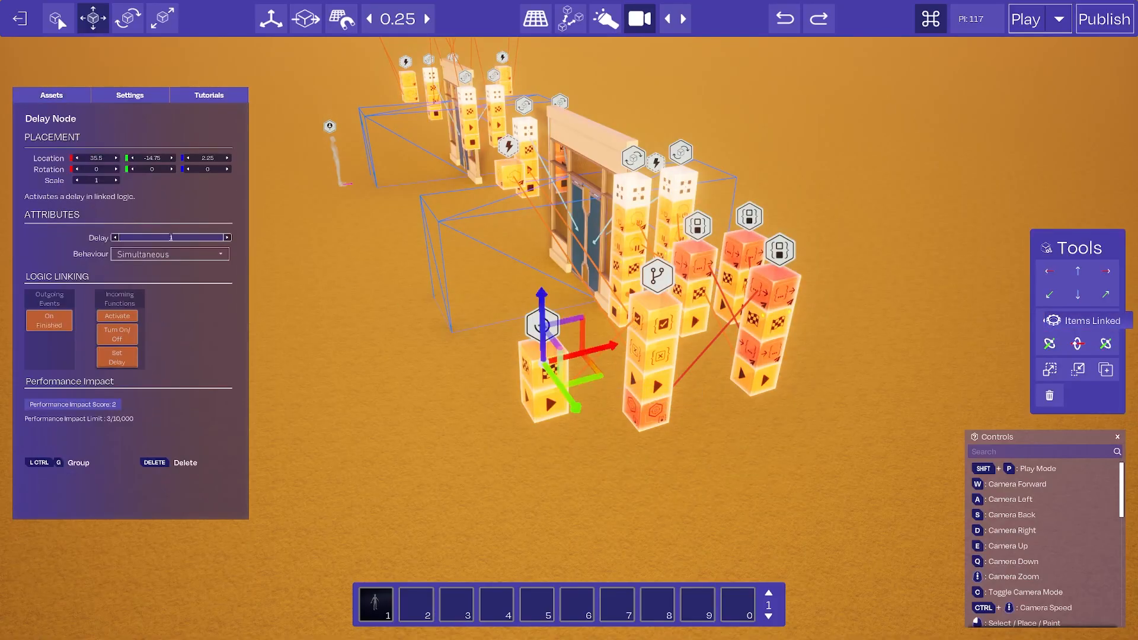
left_click(348, 354)
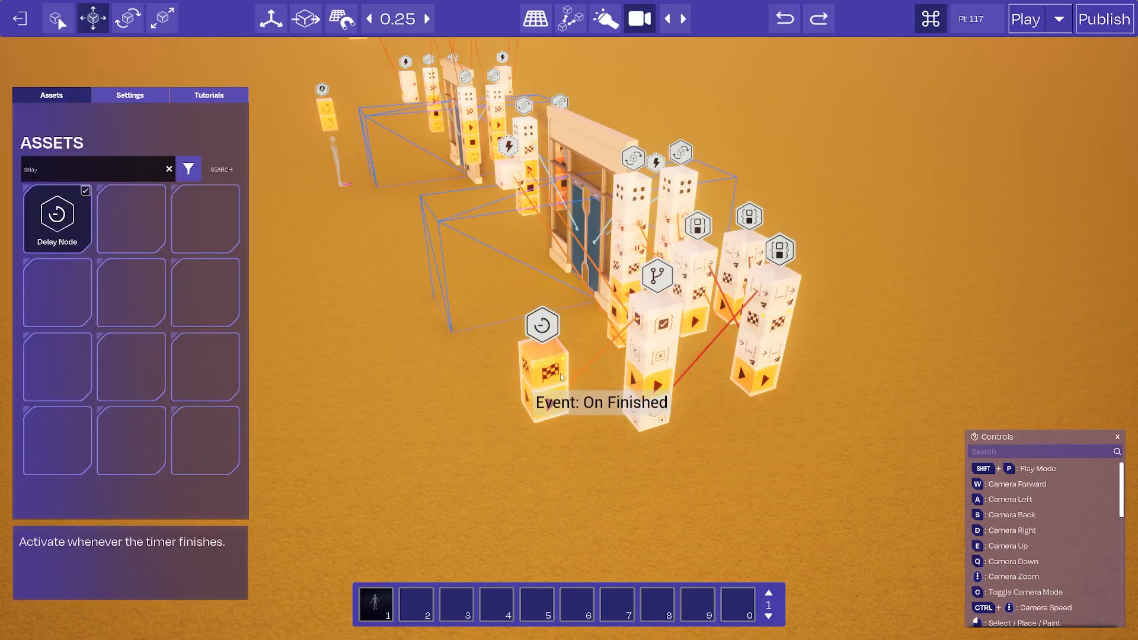
left_click_drag(653, 389, 652, 389)
Step: Raise the Delay Node to a height of 2.5 and move it close beside the Branch at X 36.25
left_click(549, 369)
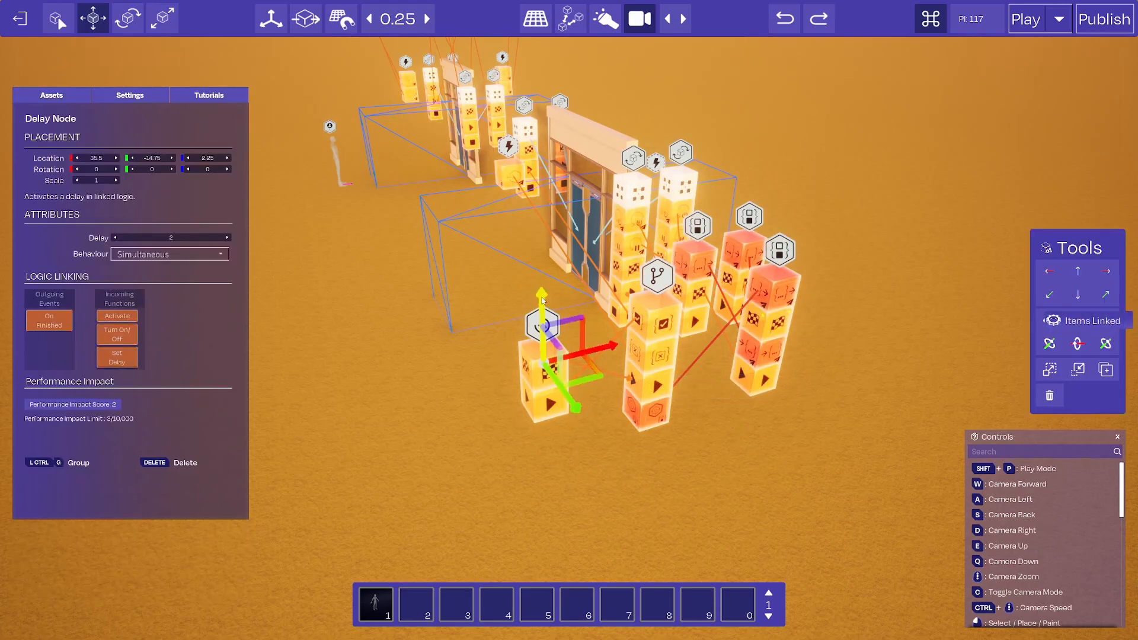
left_click_drag(544, 294, 546, 277)
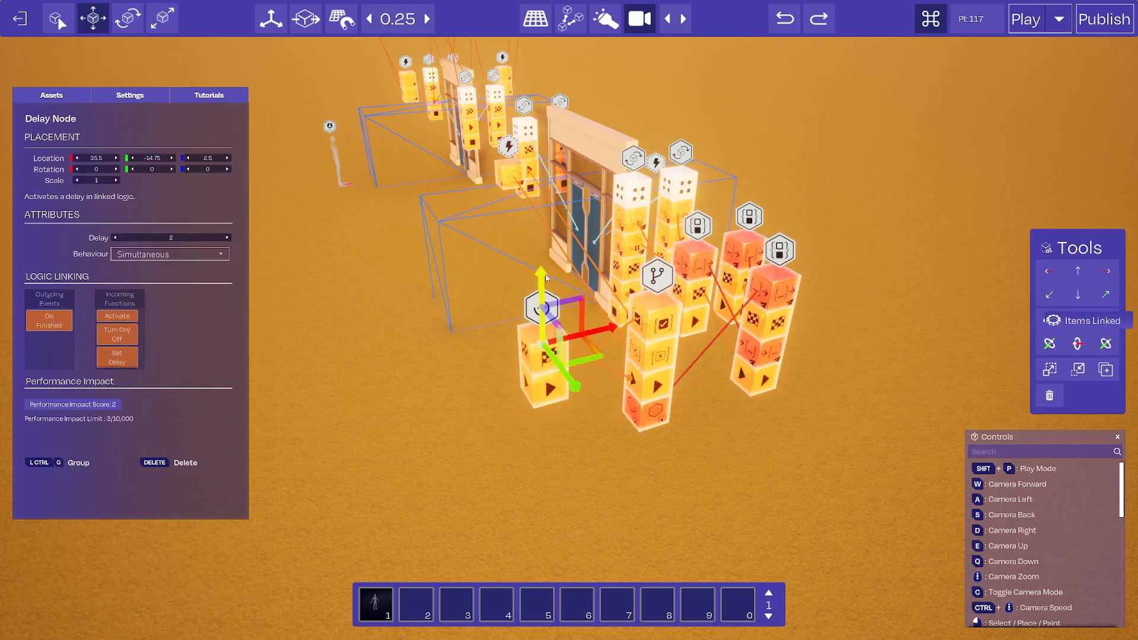
left_click(440, 394)
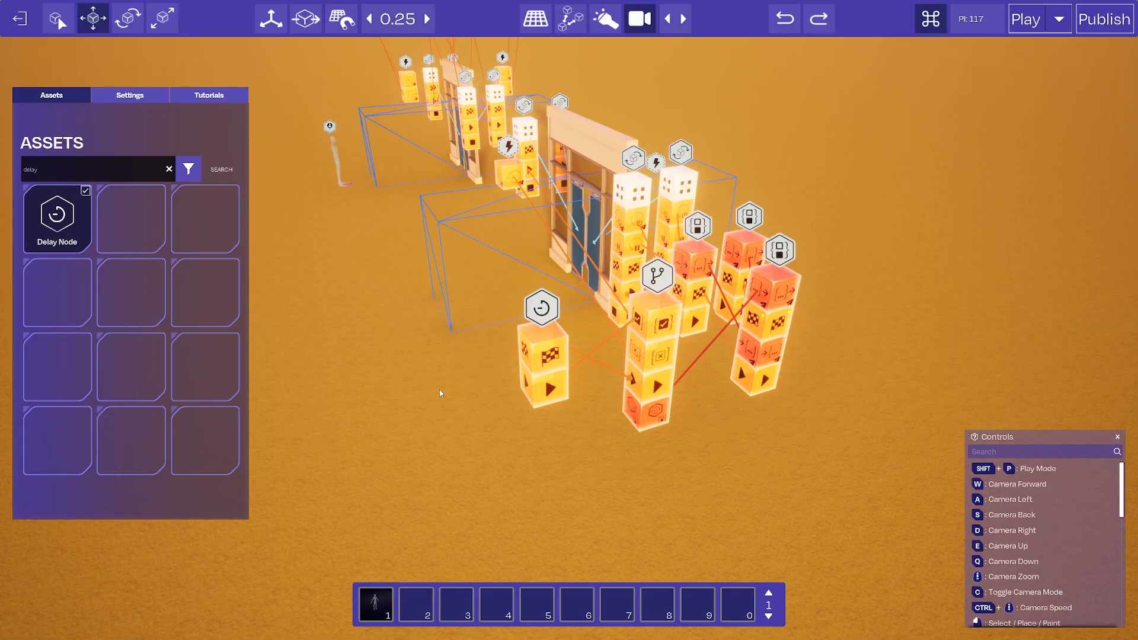
key("e")
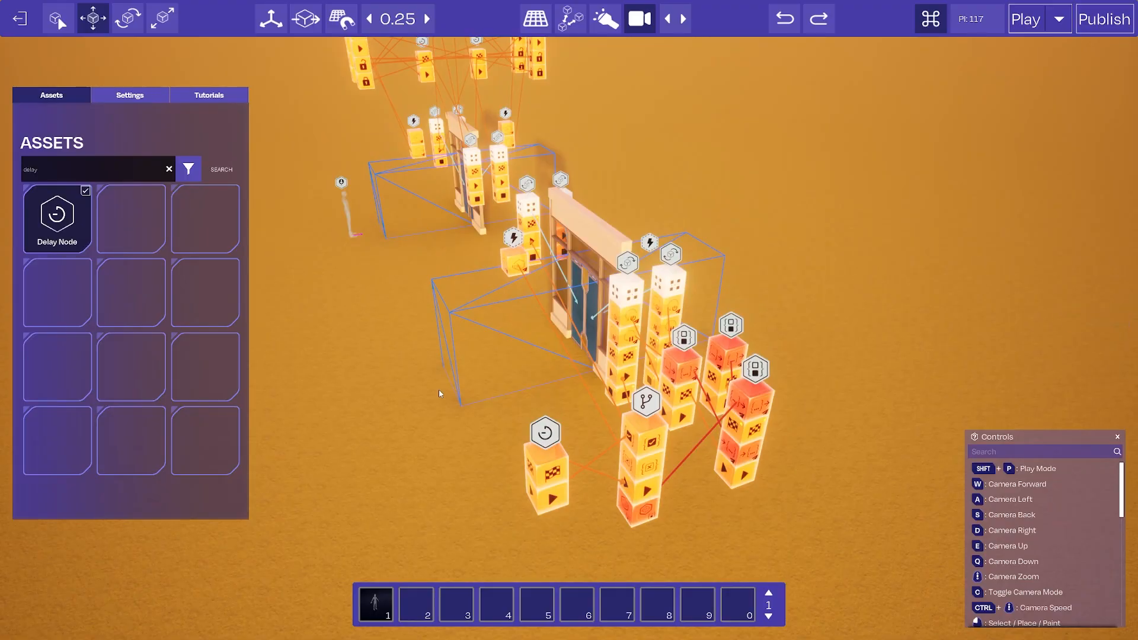
left_click(546, 483)
left_click_drag(607, 453, 654, 441)
right_click_drag(743, 523, 616, 562)
key("d")
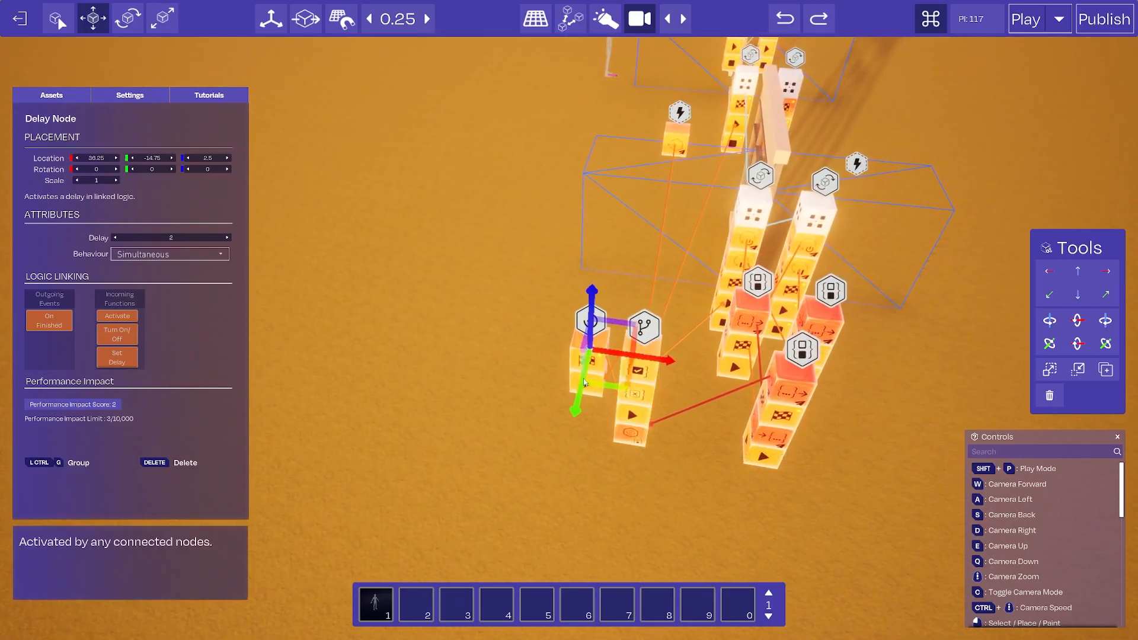
left_click(549, 290)
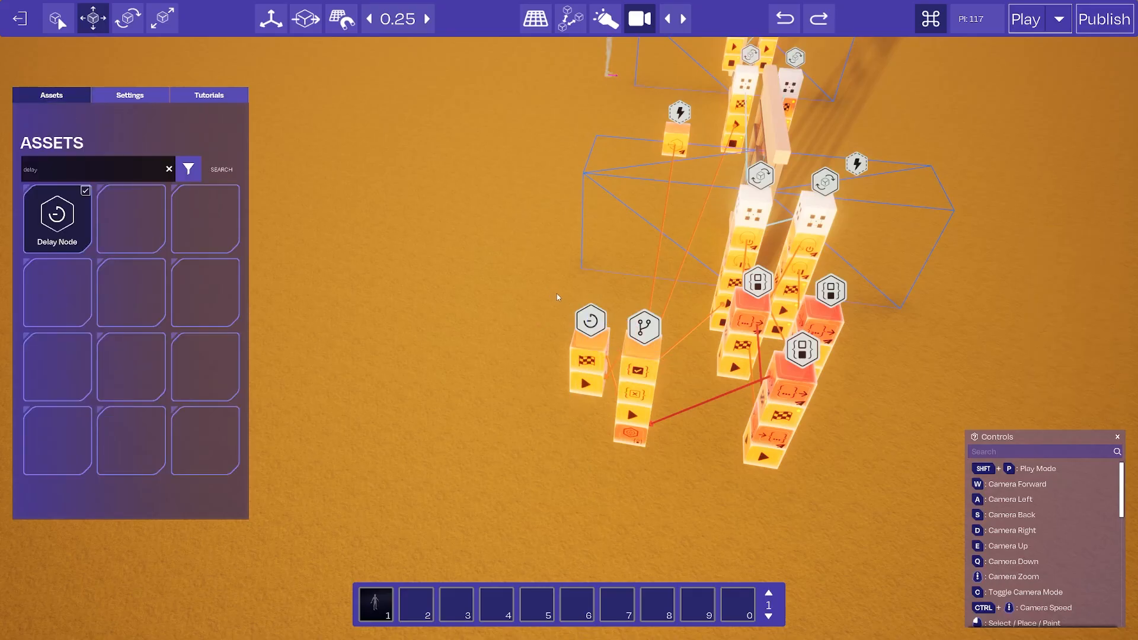
Step: Duplicate the Branch and Delay Node pair to the opposite side of the Booleans and rotate the copies 180 degrees
left_click_drag(543, 300, 880, 396)
key("d")
key("r")
left_click_drag(677, 455, 775, 398)
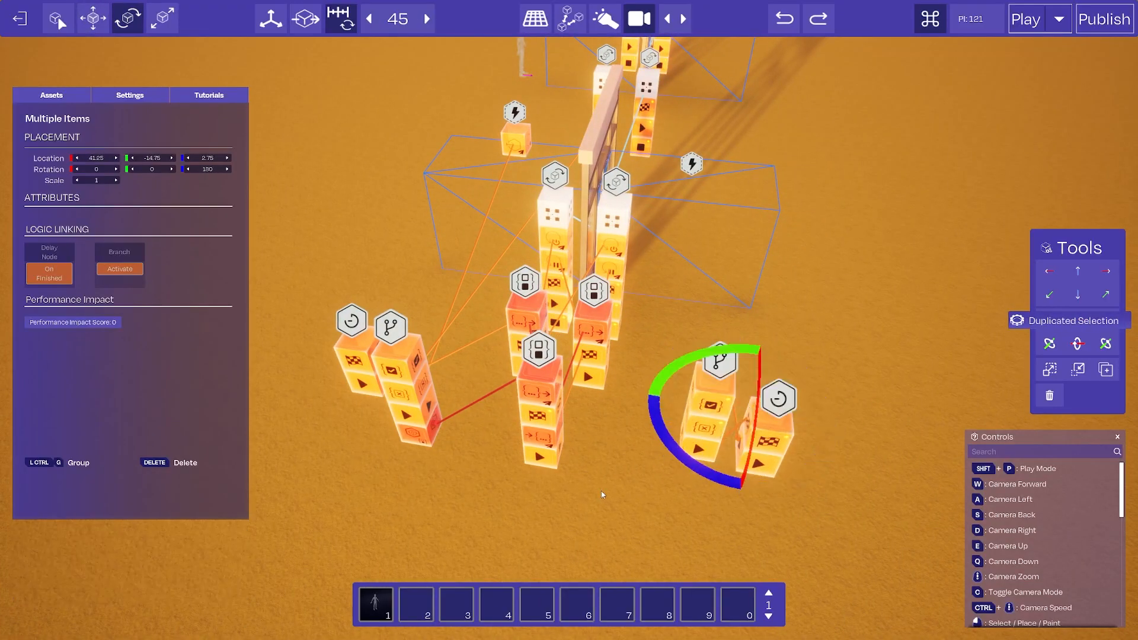
left_click(602, 492)
Step: Link the third Boolean's Outputted Boolean to the copied Branch's Target Bool, and the opposite trigger volume's On Enter event to its Activate function
left_click_drag(538, 395, 677, 453)
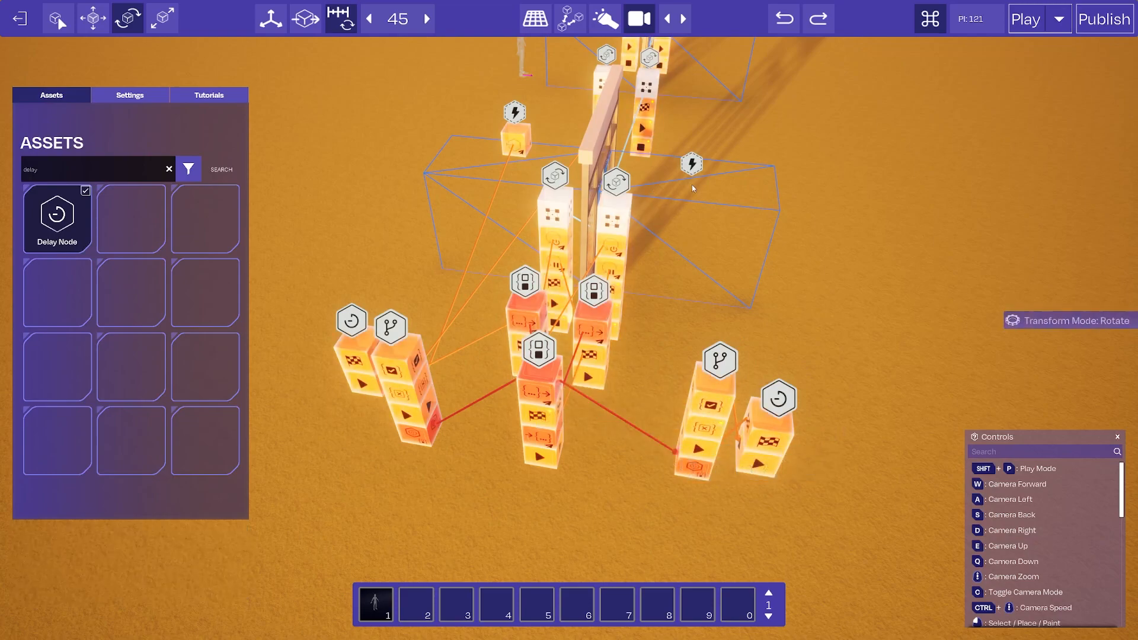
left_click(692, 164)
left_click_drag(707, 90, 700, 453)
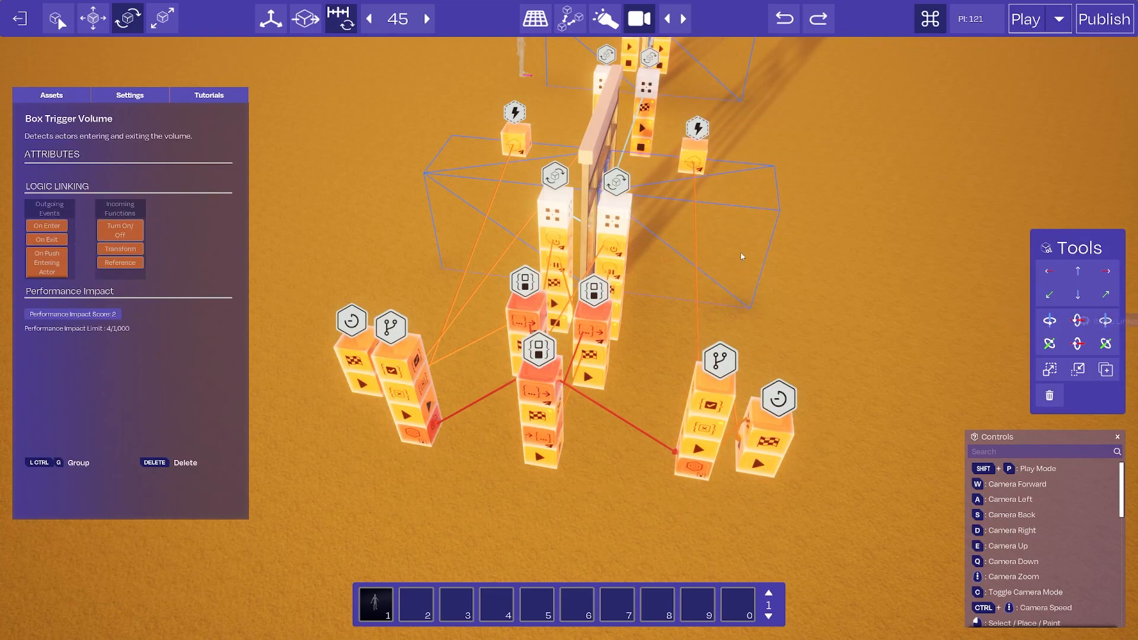
mouse_move(694, 161)
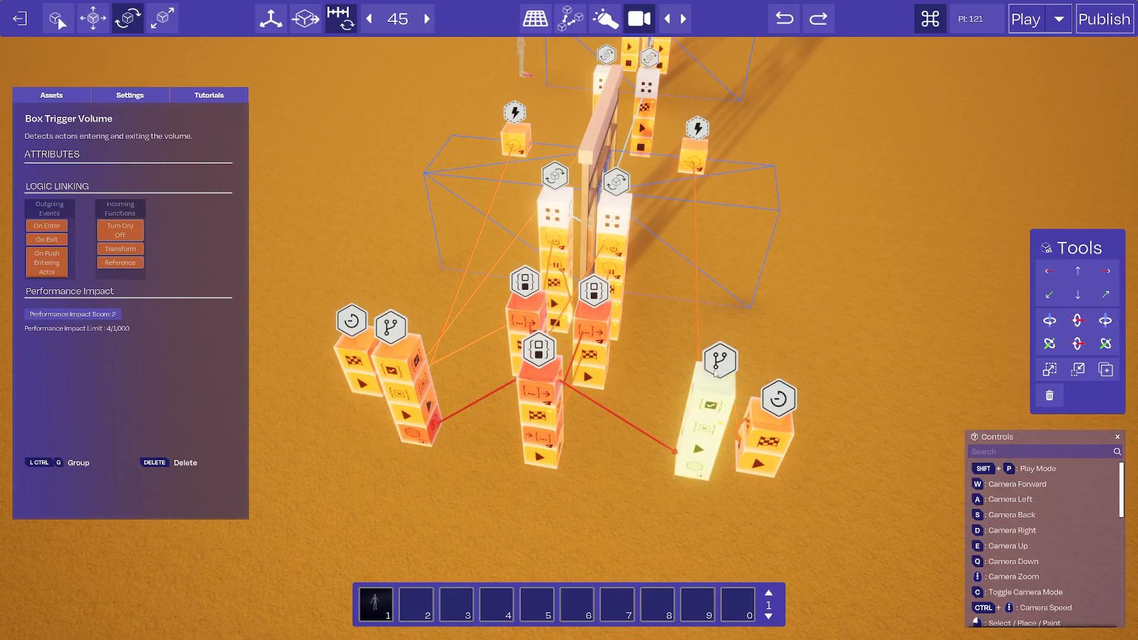
Step: Link the copied Branch's False event to the Start functions of the far and near rotation nodes on its side of the door
left_click_drag(702, 427, 648, 134)
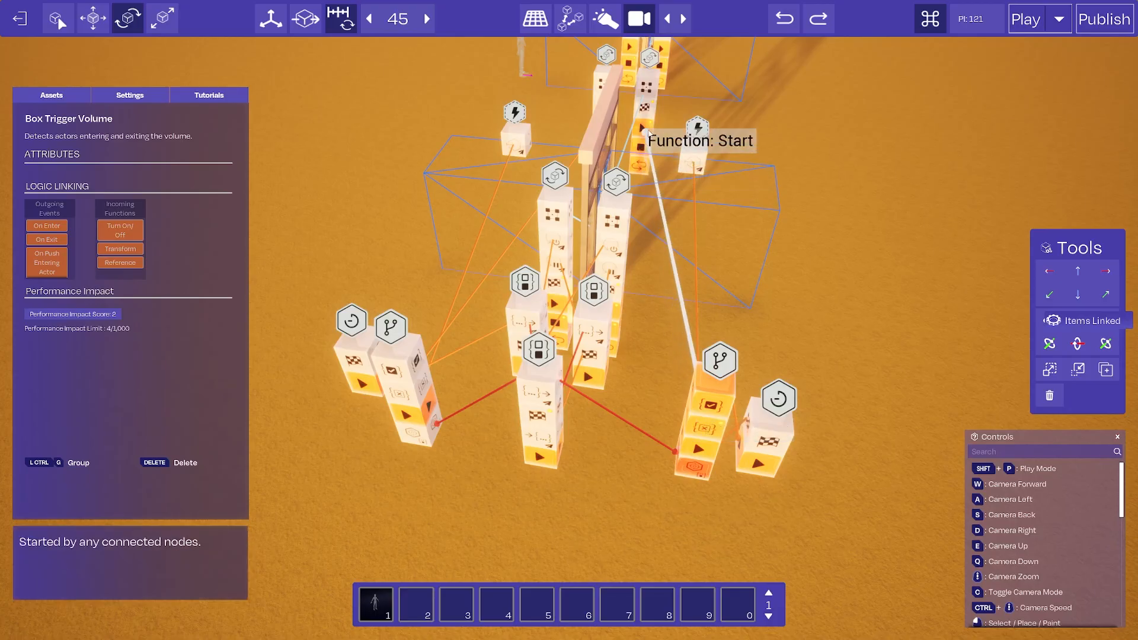
key("d")
left_click_drag(660, 433, 584, 313)
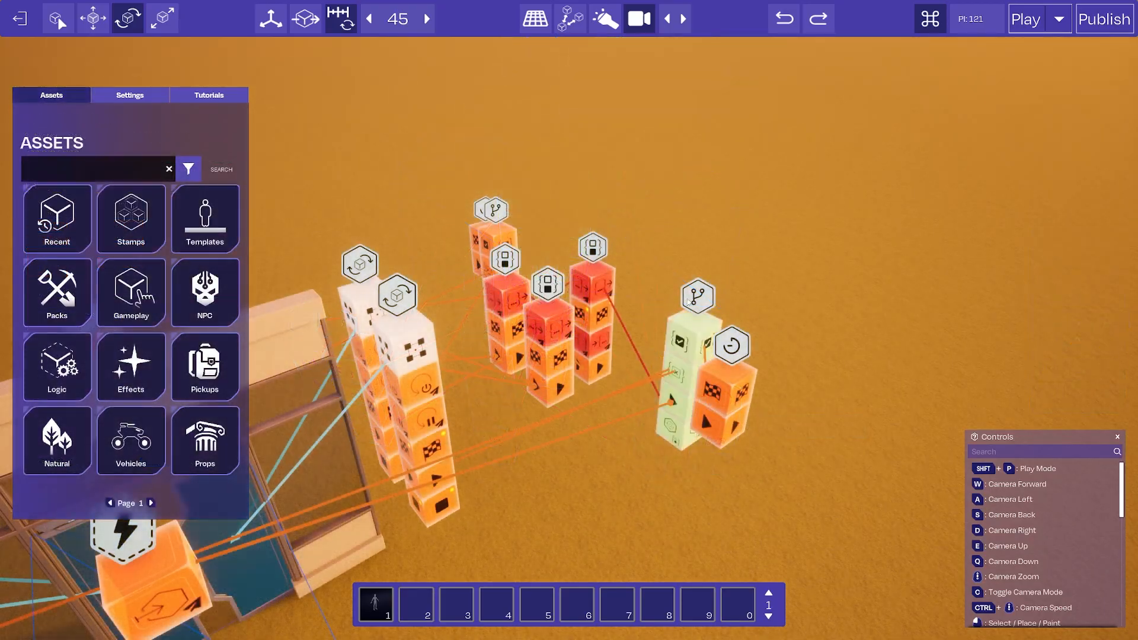
Step: Toggle the Default State attribute on both Branch nodes
left_click(686, 302)
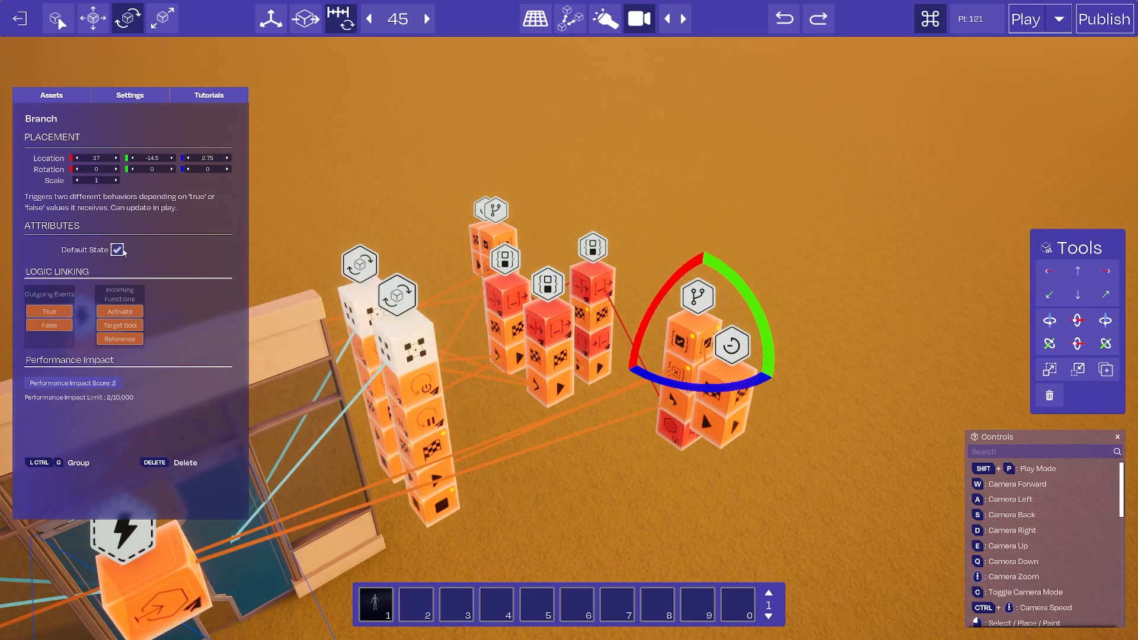
left_click(503, 211)
left_click(121, 252)
left_click(768, 205)
Step: Replace the Boolean links of the two rotation nodes nearest the Booleans with links from their On Finished events
key("d")
right_click_drag(774, 206, 705, 244)
key("a")
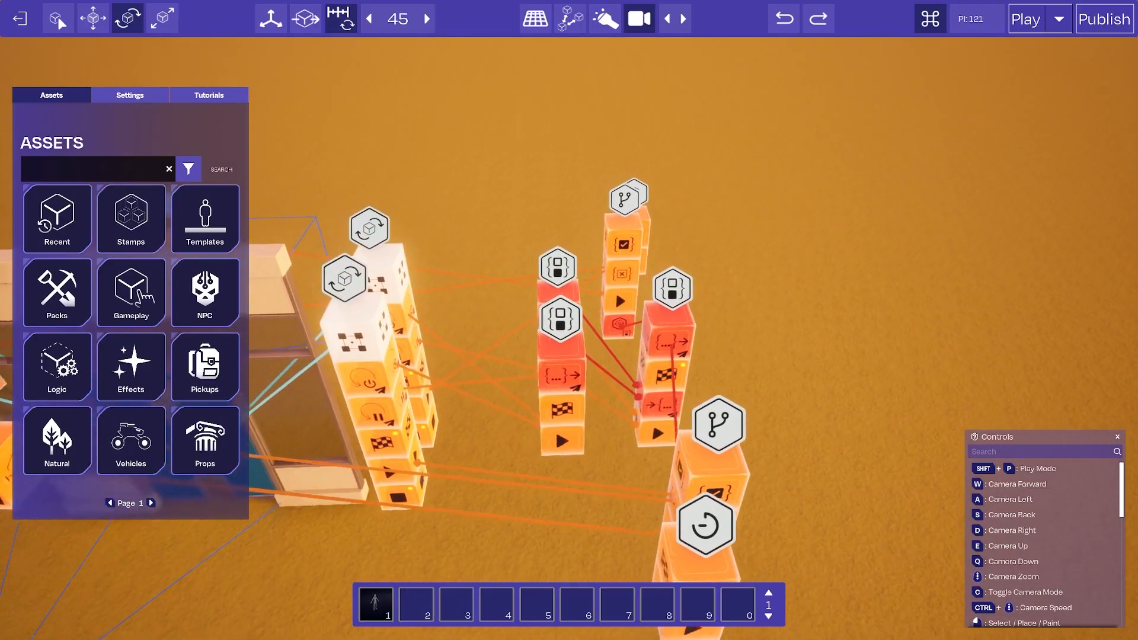
key("s")
key("s")
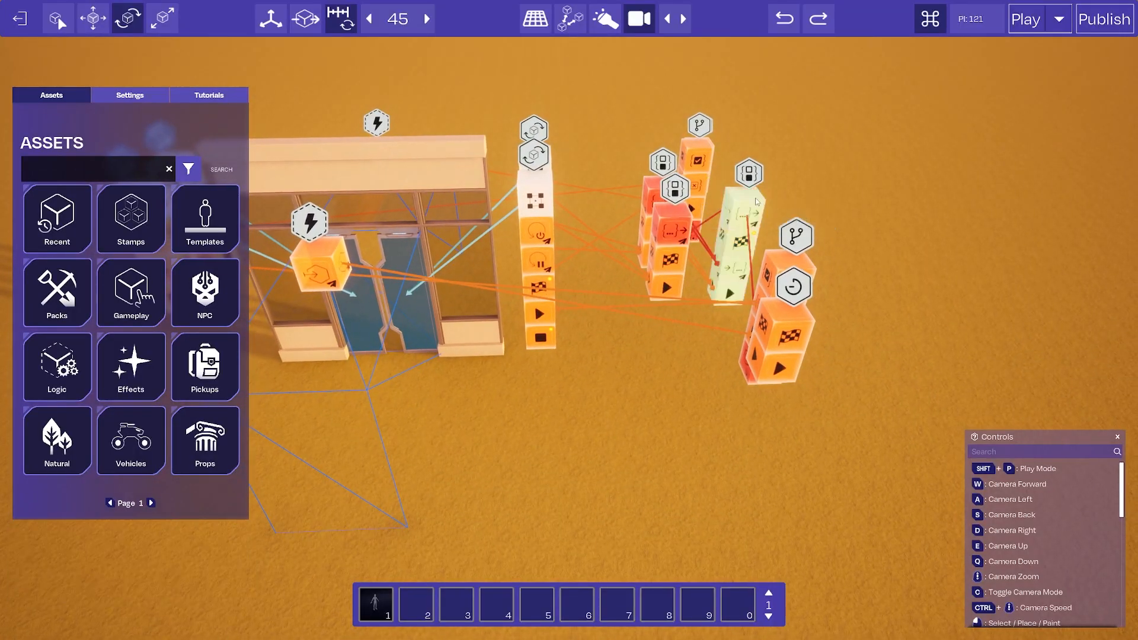
key("a")
key("s")
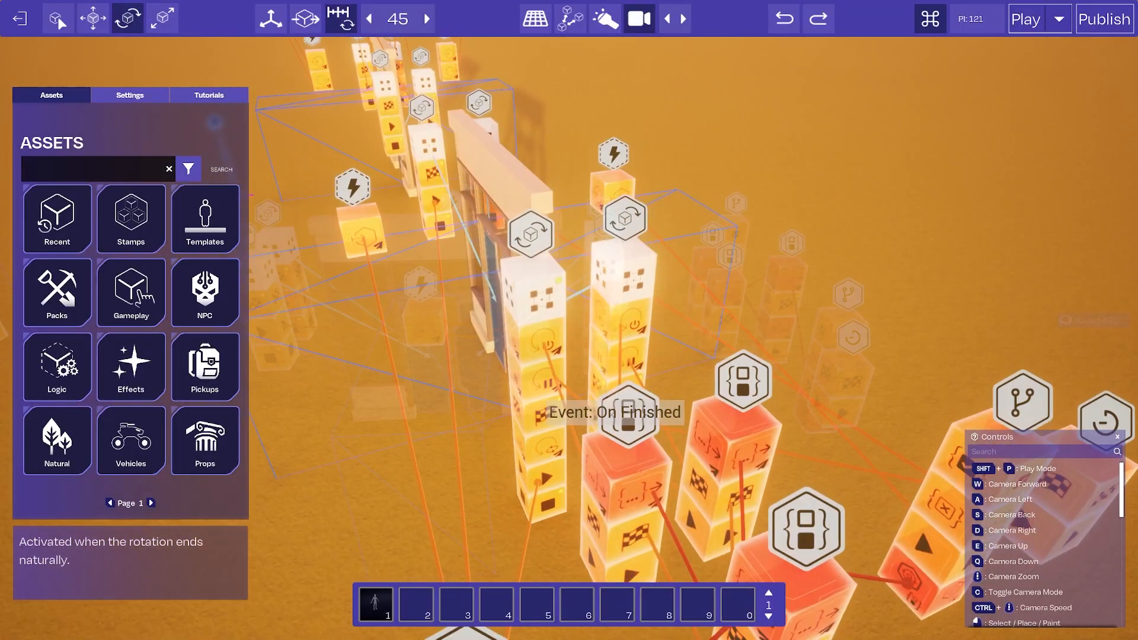
right_click_drag(550, 384, 517, 396)
key("w")
key("d")
key("a")
right_click_drag(510, 330, 598, 380)
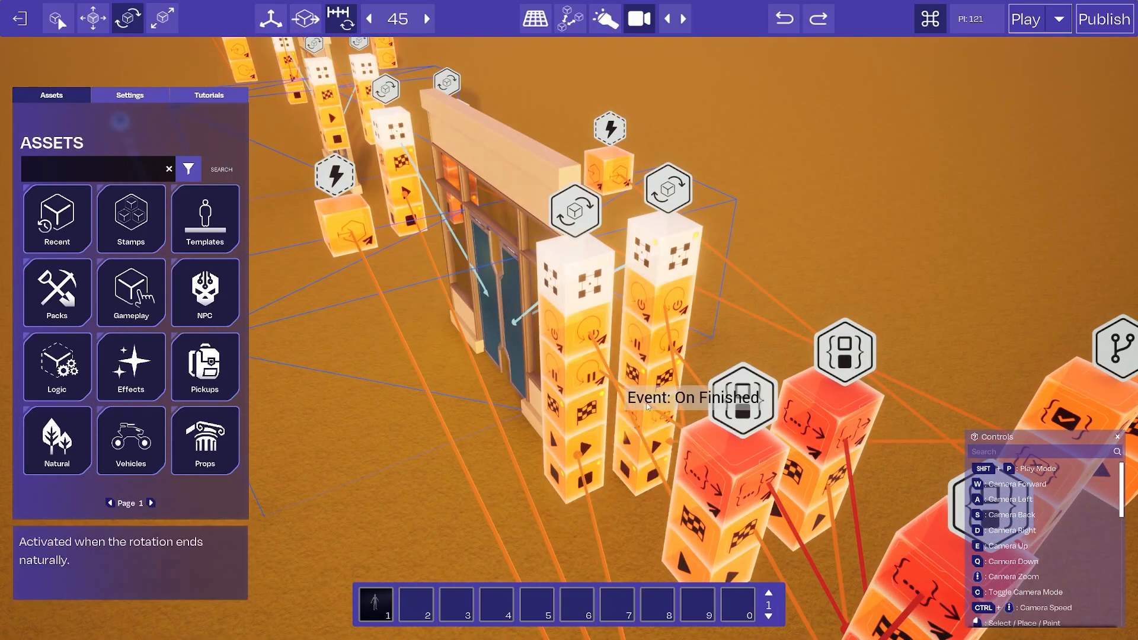
key("a")
right_click_drag(655, 409, 853, 446)
key("w")
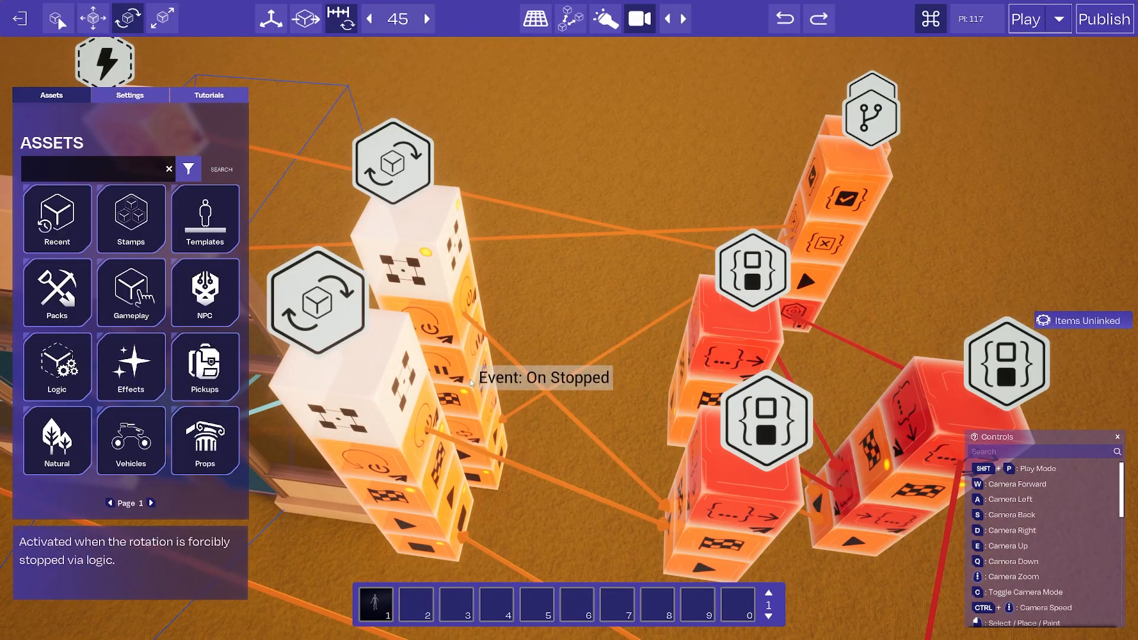
left_click_drag(472, 398, 677, 411)
key("s")
left_click_drag(441, 406, 660, 365)
key("s")
right_click_drag(546, 503, 463, 415)
key("s")
Step: Start play mode and run the character through the double door from both sides to test its opening and closing
key("shift+p")
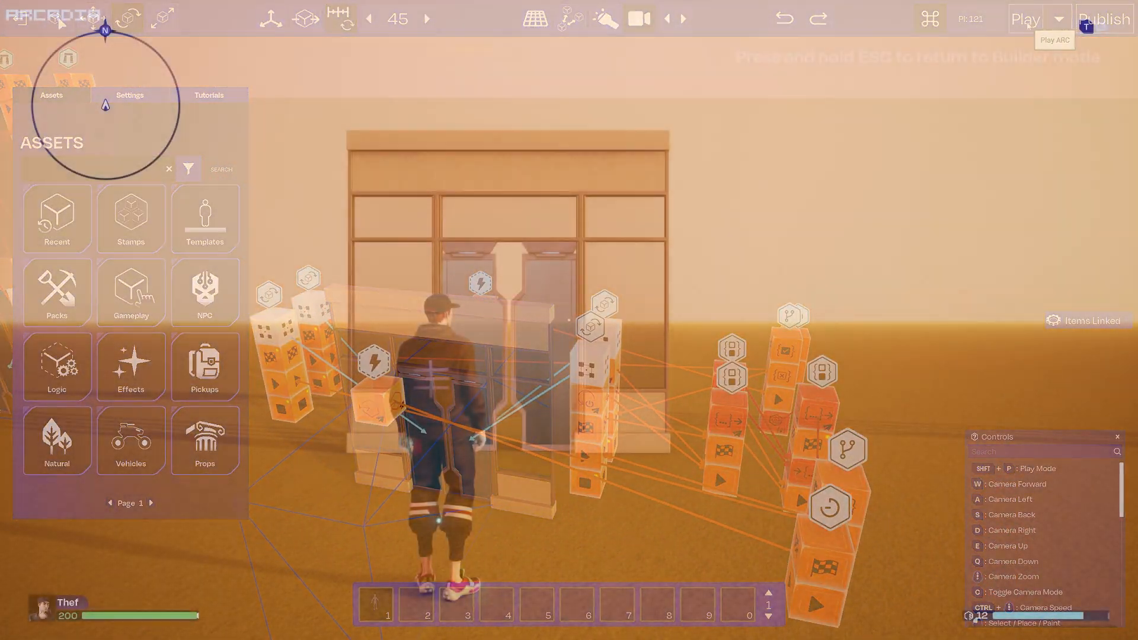
key("w")
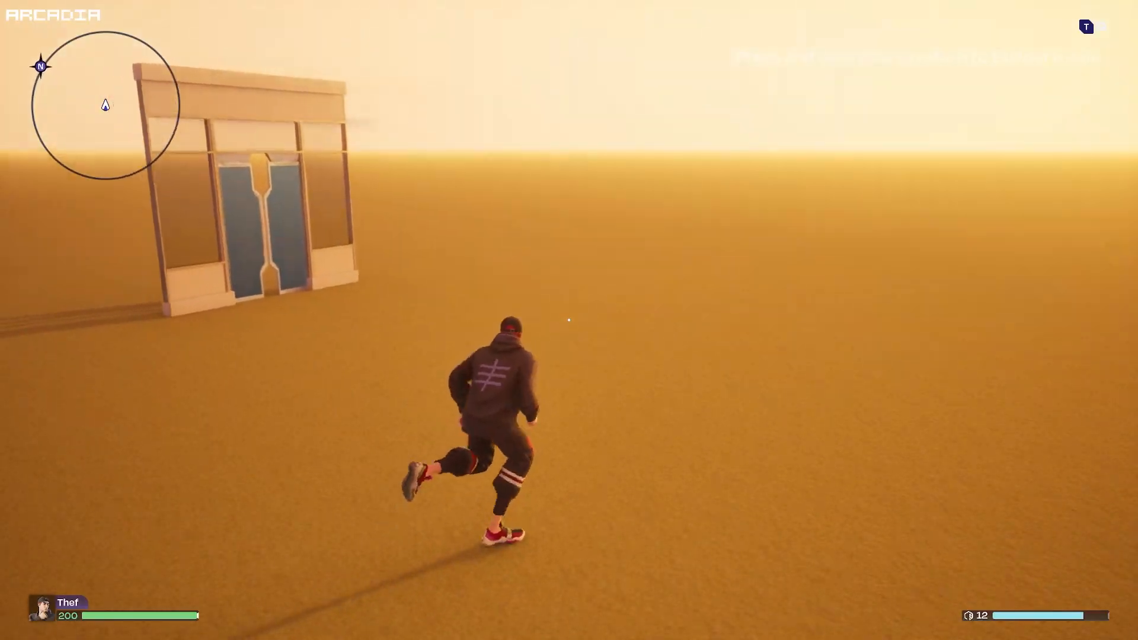
key("w")
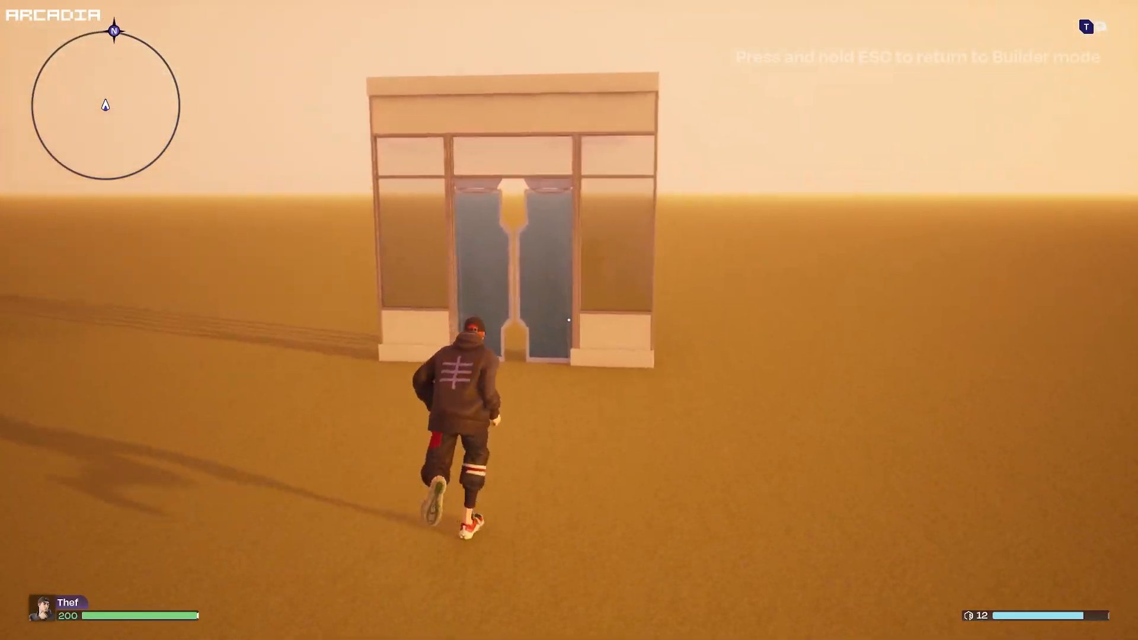
key("w")
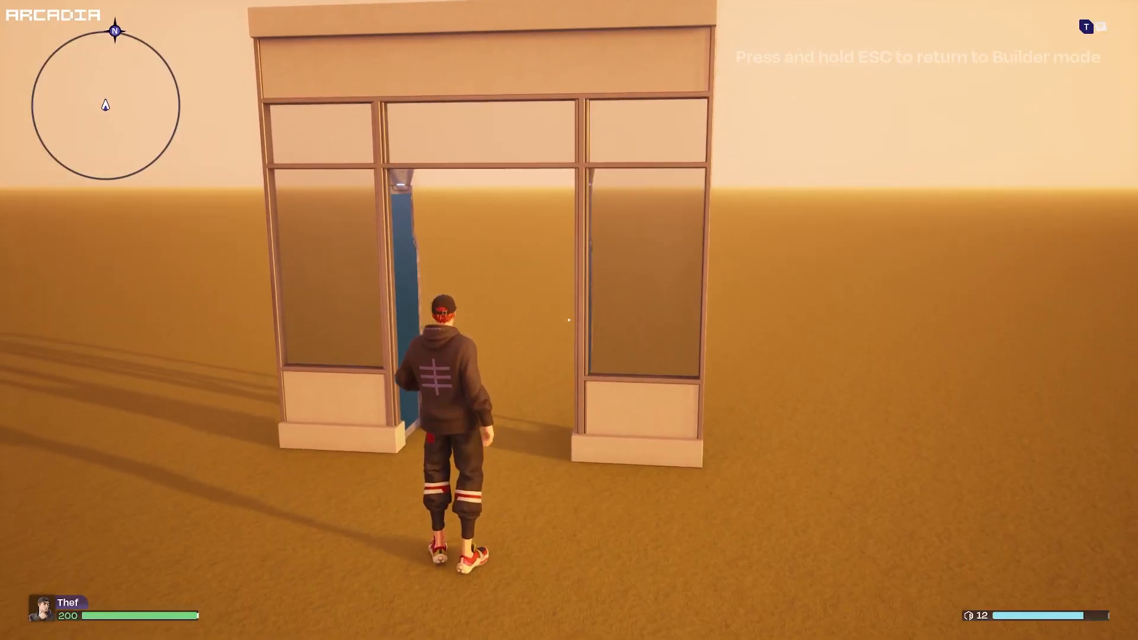
key("w")
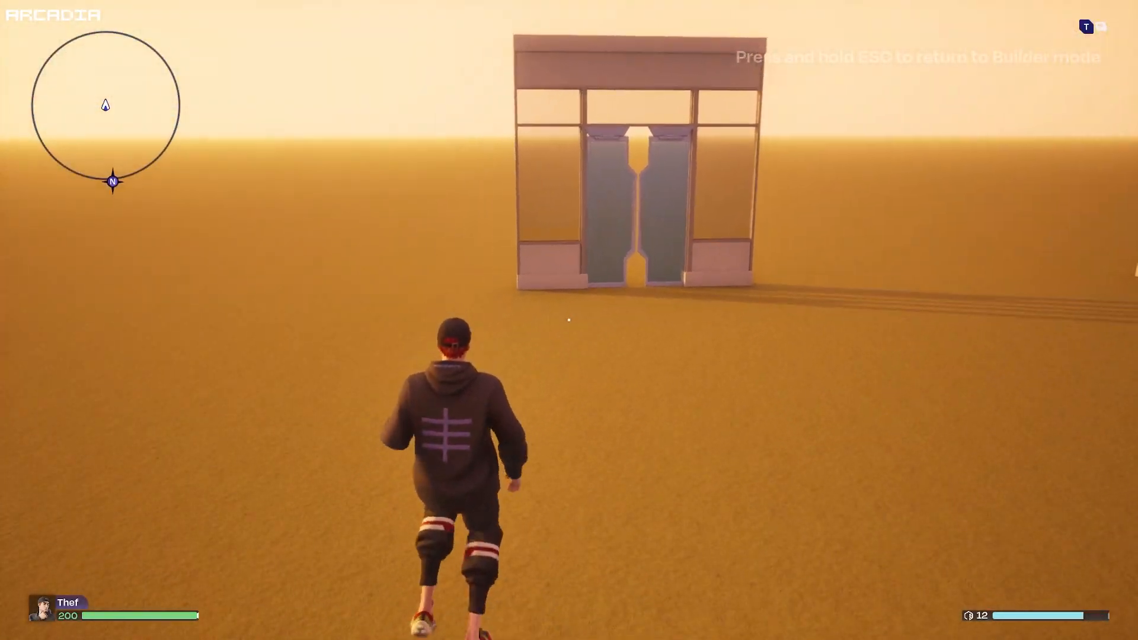
key("w")
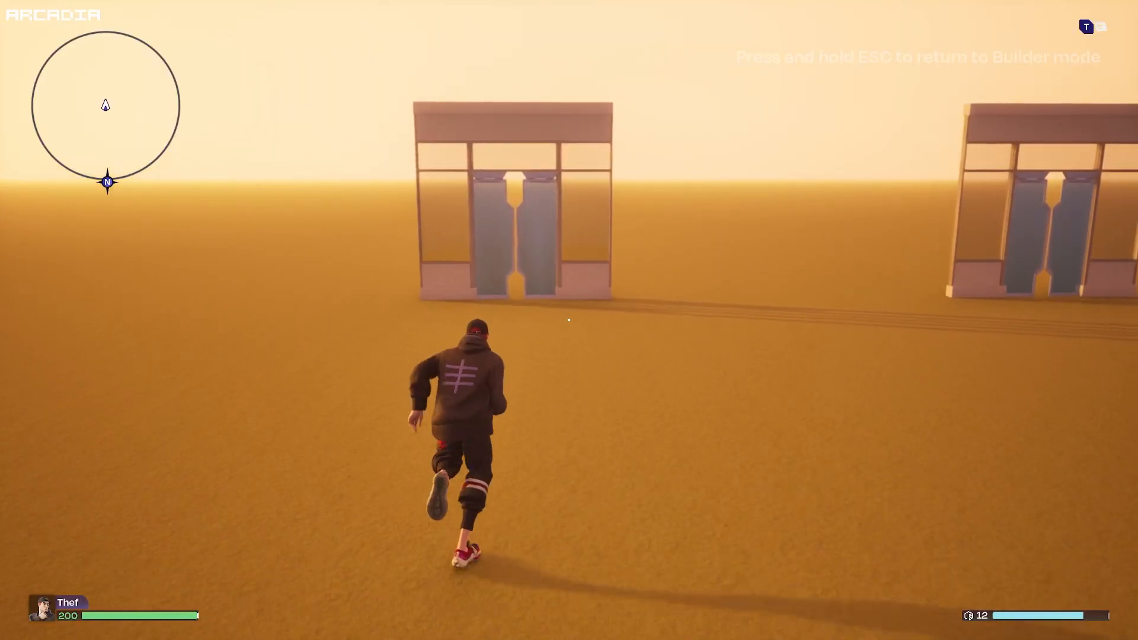
key("w")
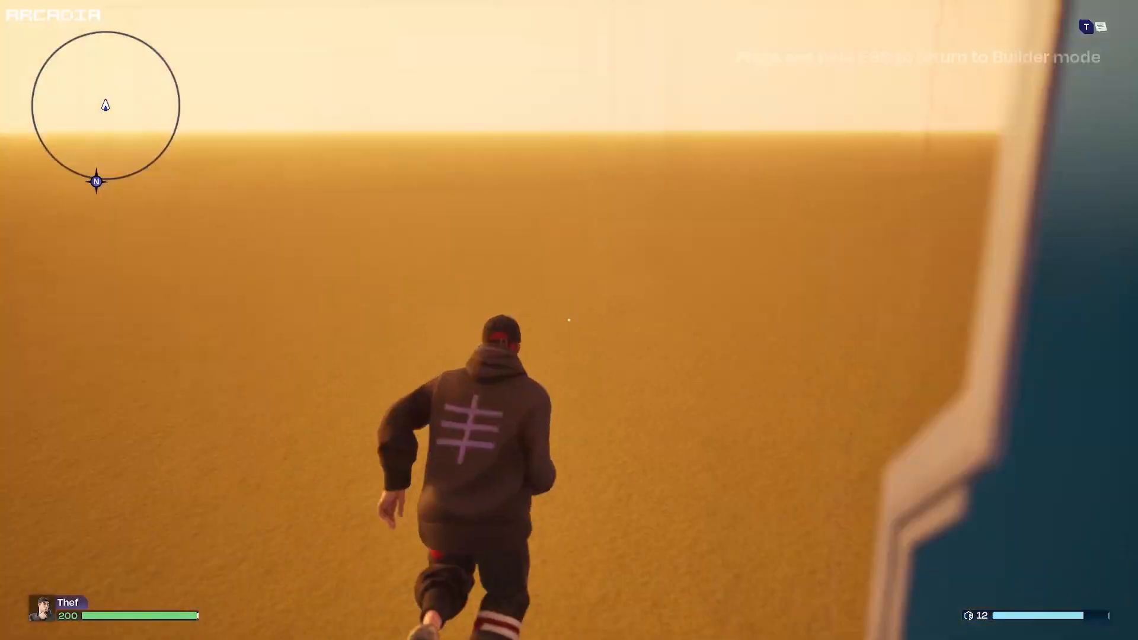
key("w")
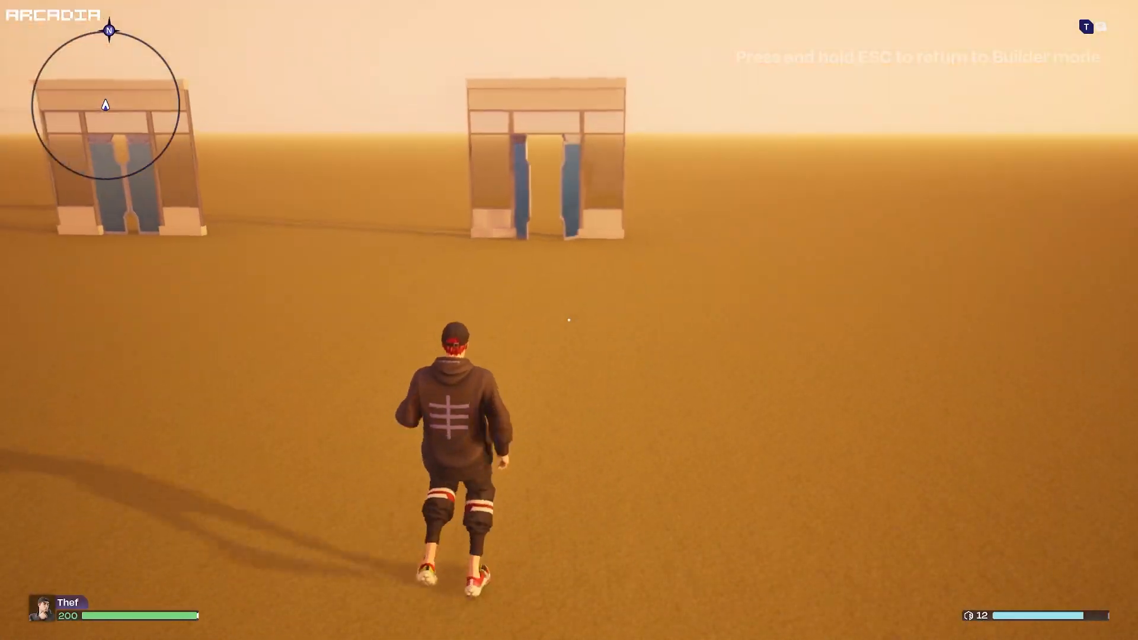
key("w")
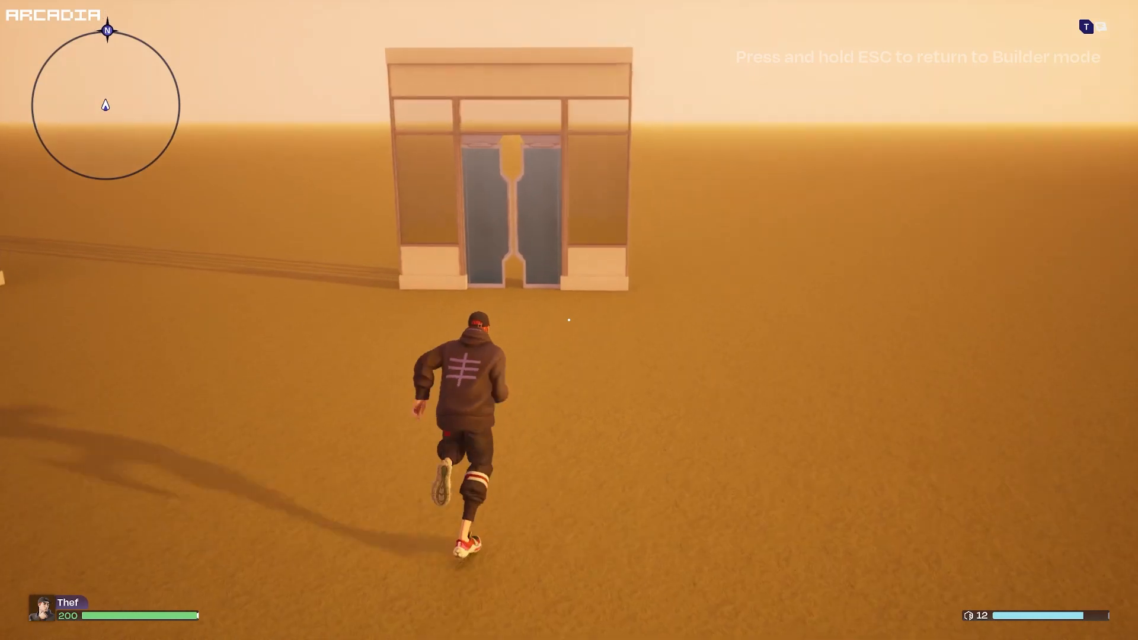
Step: Retest the double door by repeatedly approaching it and backing away in both directions, and return to Builder mode
key("s")
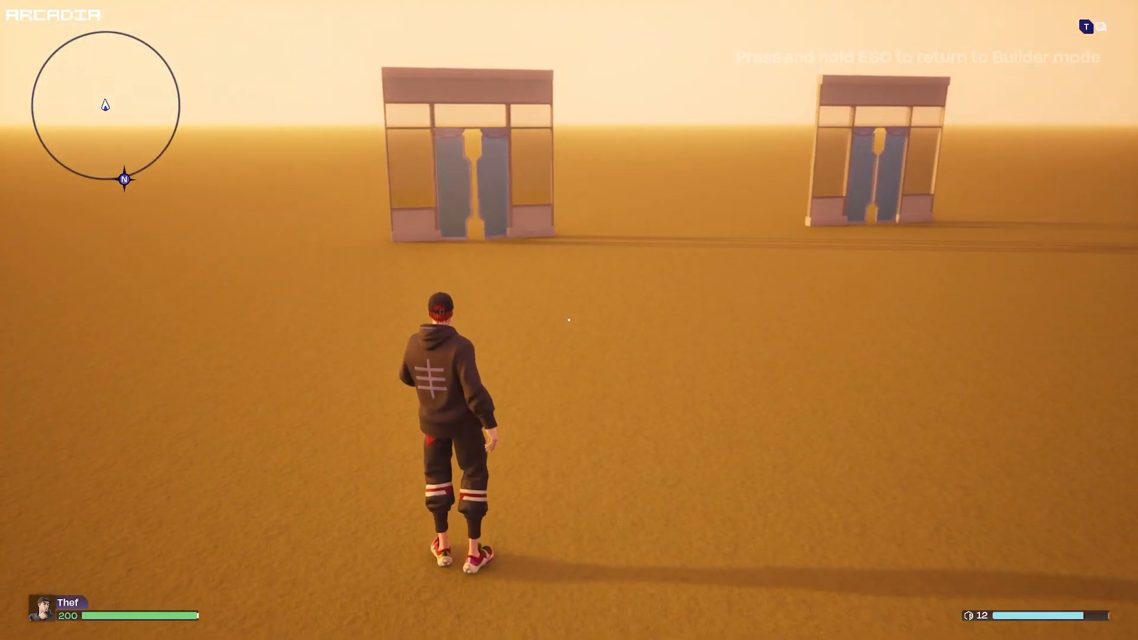
key("w")
key("w")
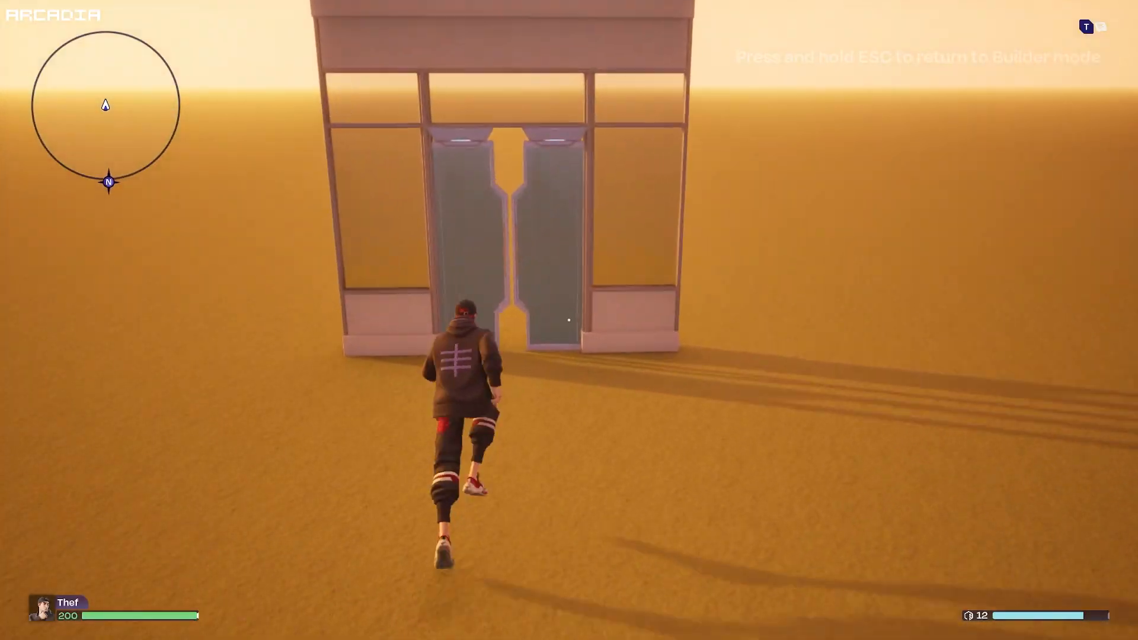
key("s")
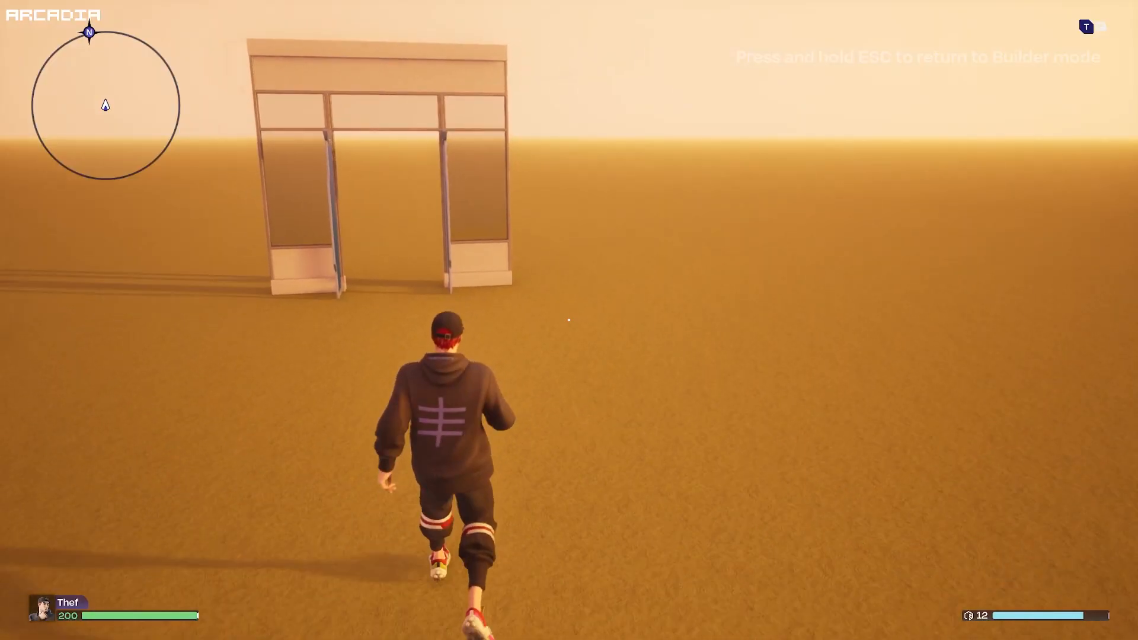
key("w")
key("w")
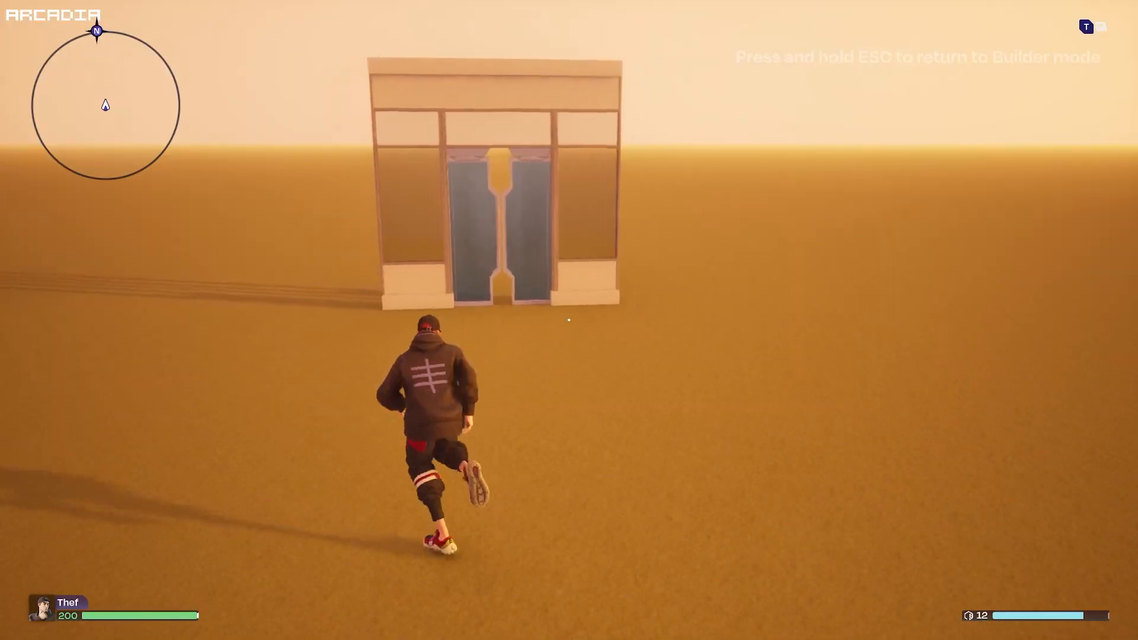
key("s")
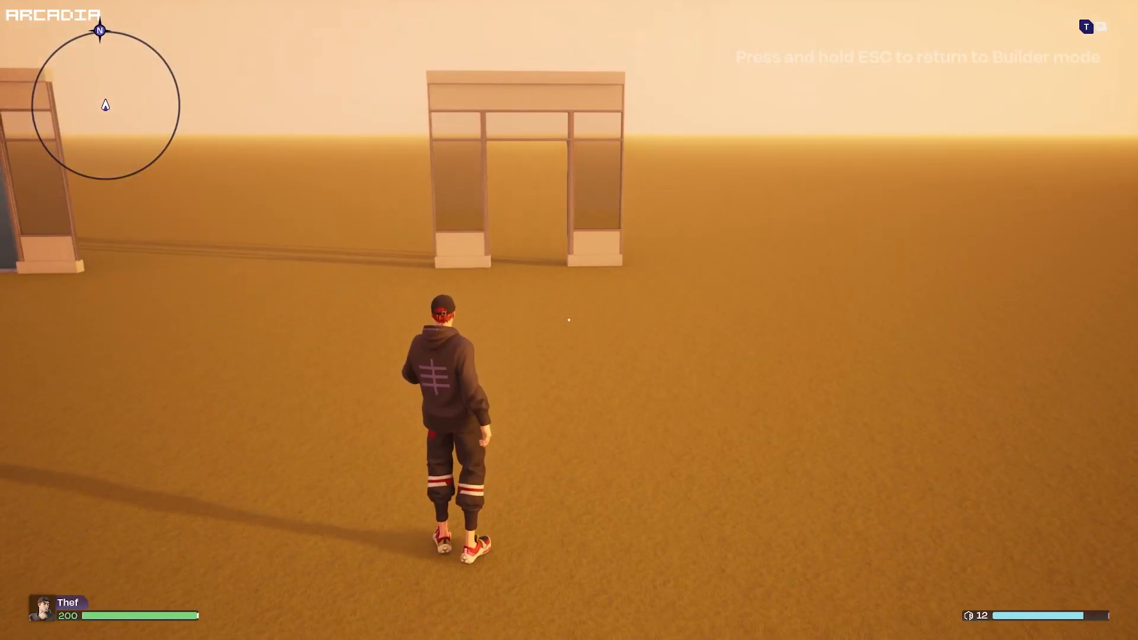
key("Escape")
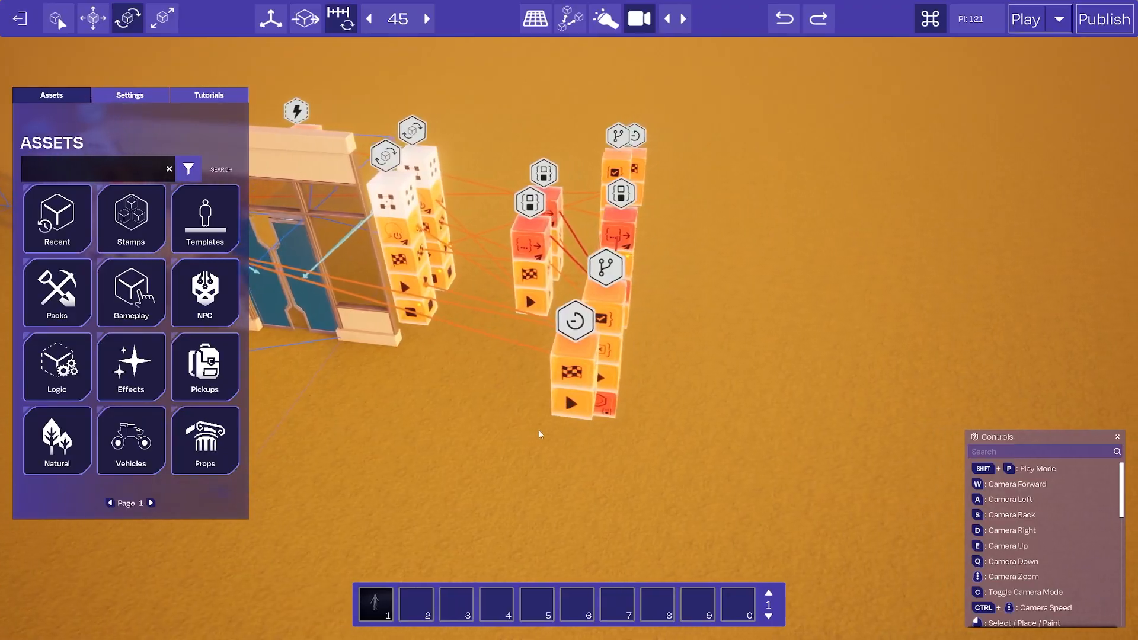
key("d")
right_click_drag(646, 461, 489, 473)
right_click_drag(539, 500, 522, 493)
key("s")
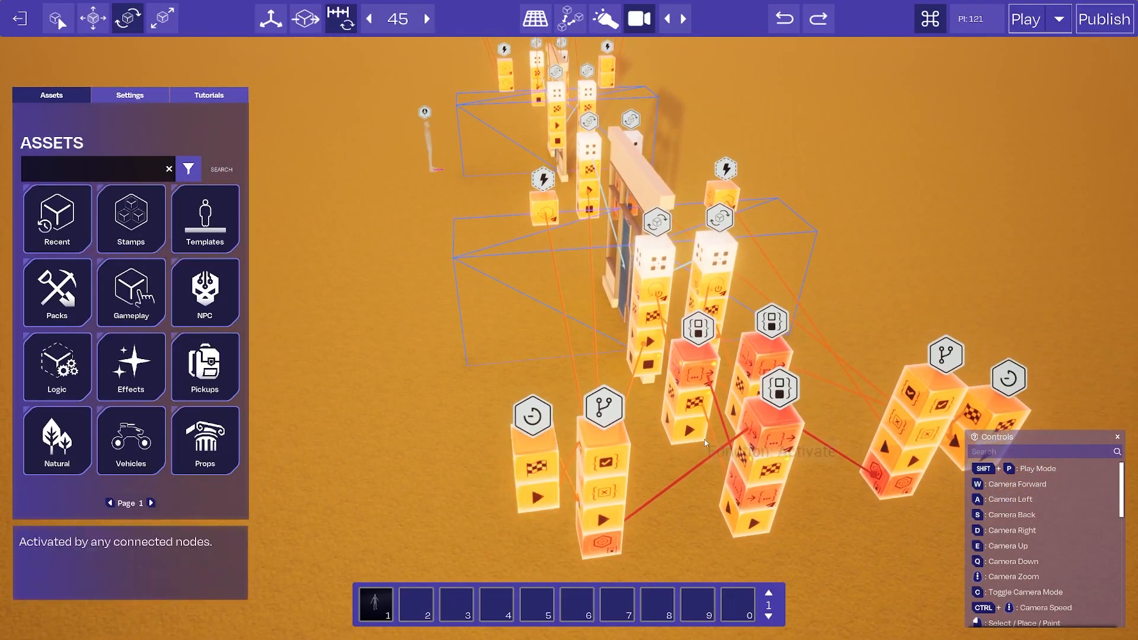